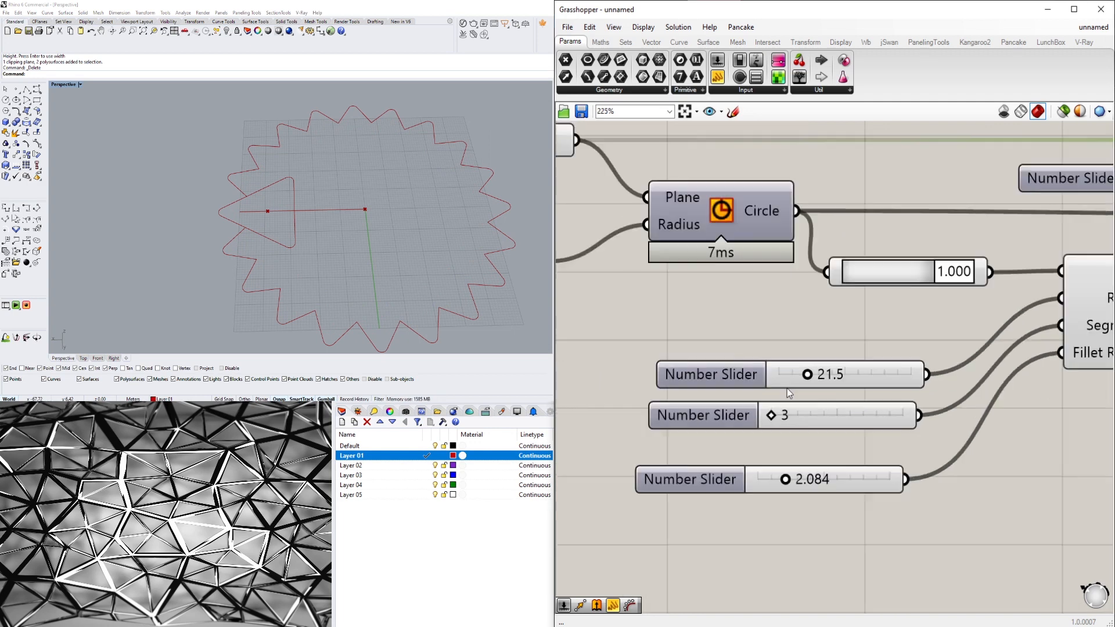
Step: Turn on the Loft, Colour Swatch and Custom Preview components of the finished definition and examine the lofted form in the Perspective viewport
left_click(708, 298)
scroll(708, 299, "down", 5)
right_click_drag(894, 355, 826, 372)
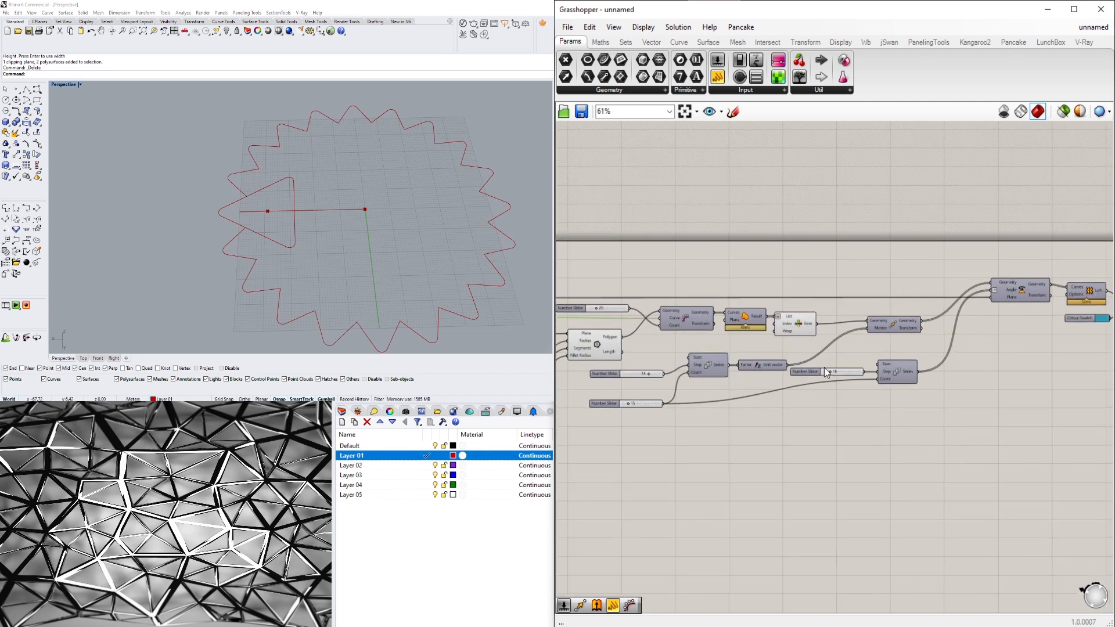
left_click_drag(1003, 370, 874, 262)
middle_click(874, 261)
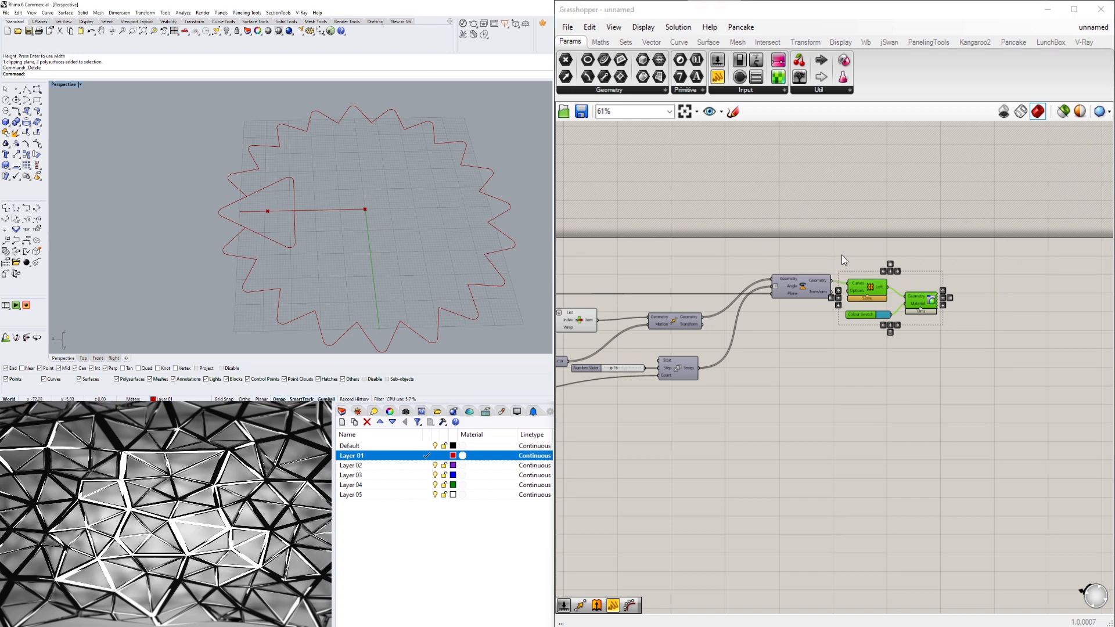
middle_click(842, 256)
left_click(869, 231)
scroll(200, 186, "down", 5)
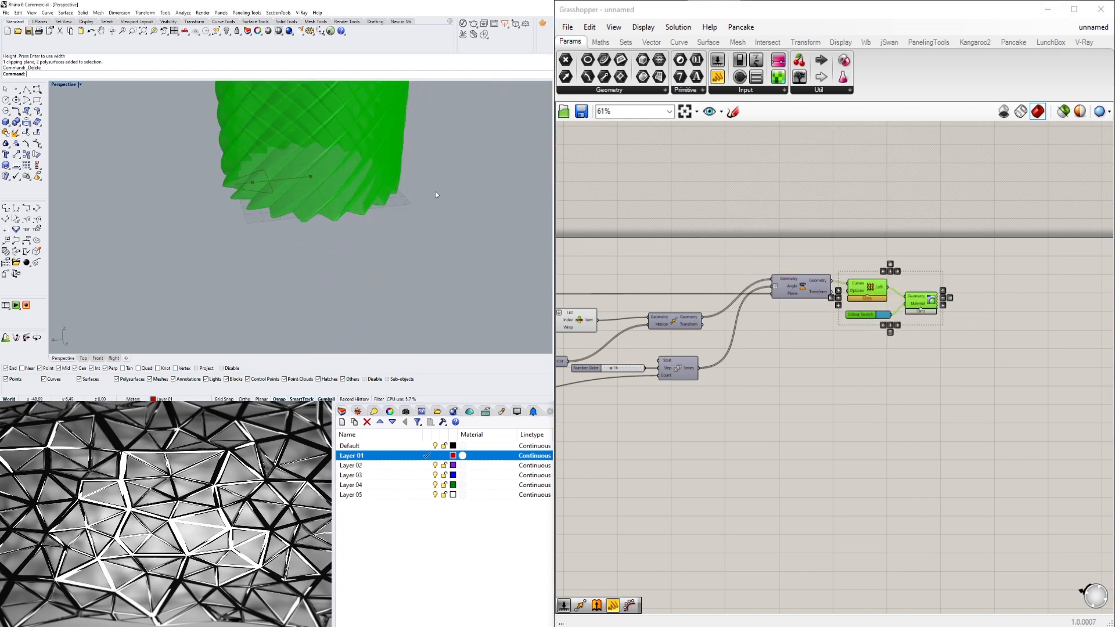
left_click(727, 423)
scroll(362, 216, "down", 4)
right_click_drag(363, 215, 337, 183, "shift")
scroll(346, 172, "up", 3)
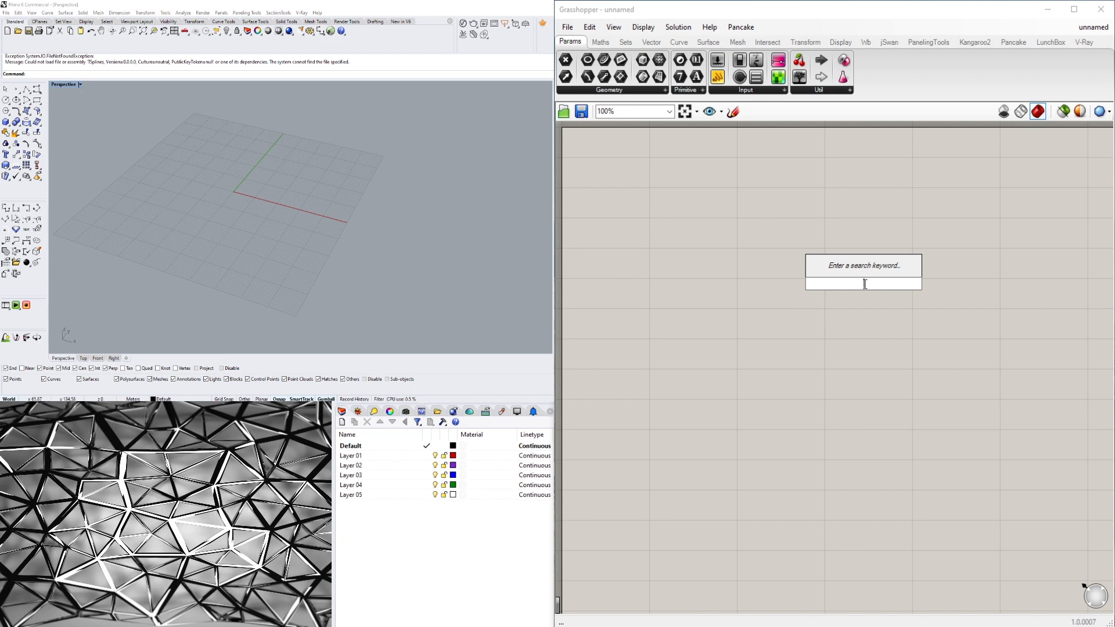
Step: Add a Construct Point component to the empty Grasshopper canvas
type("CONTRU")
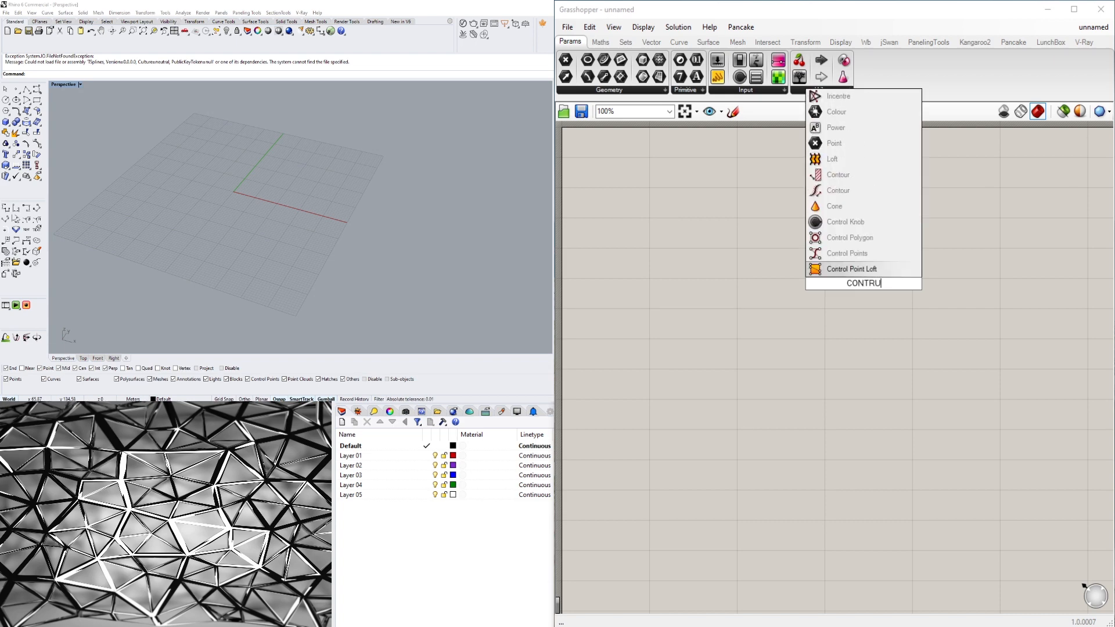
type("CT")
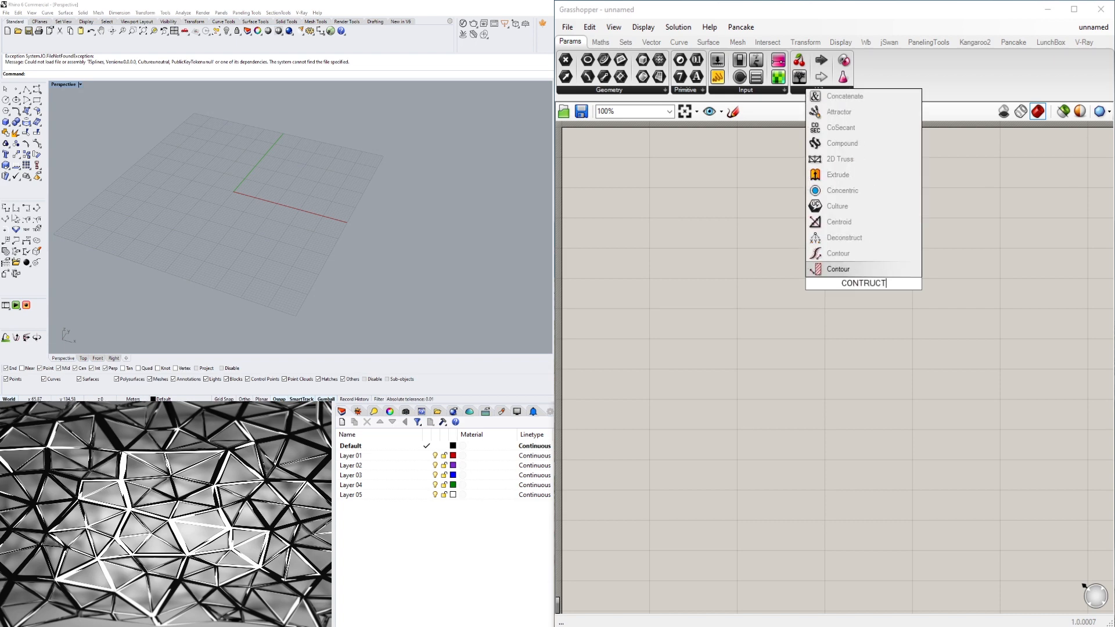
type(" POINT")
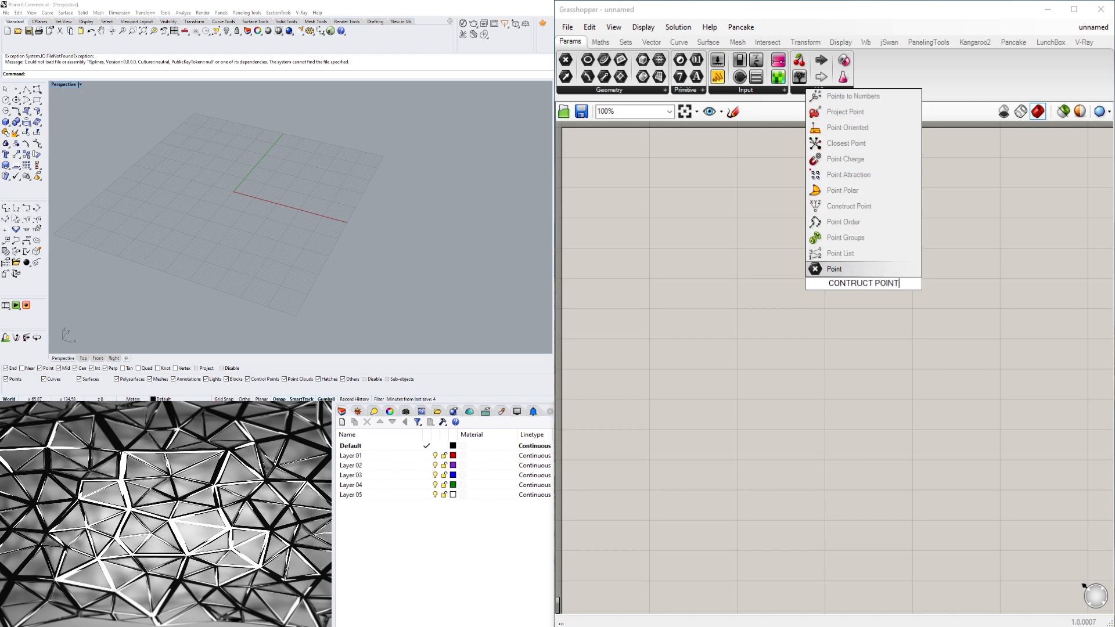
left_click(851, 206)
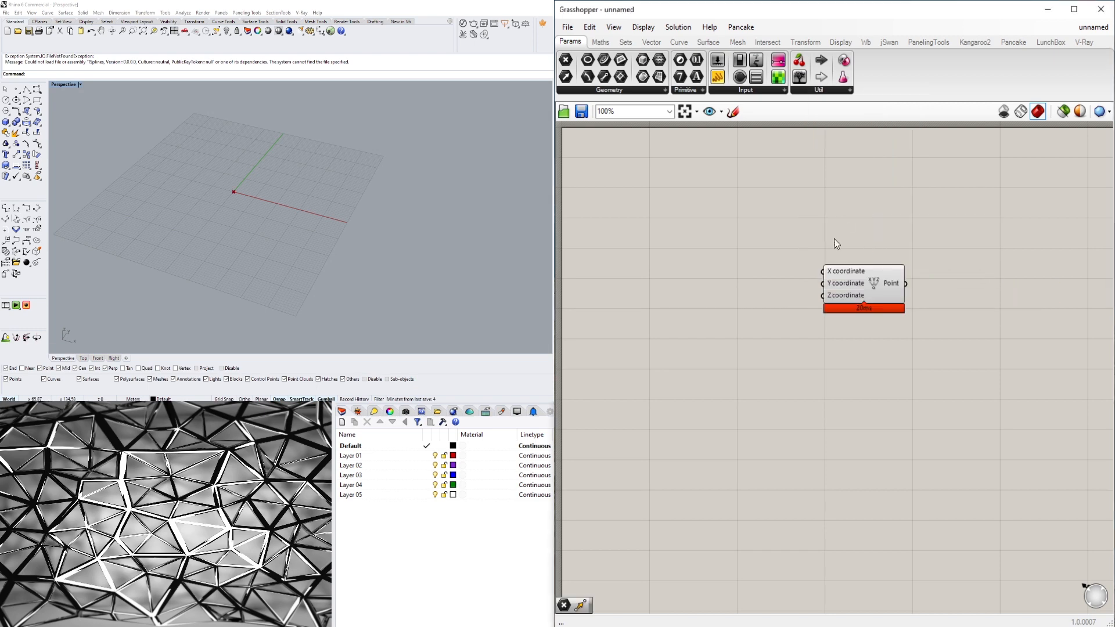
scroll(1002, 448, "down", 3)
left_click_drag(898, 347, 807, 302)
left_click(915, 343)
scroll(865, 314, "up", 3)
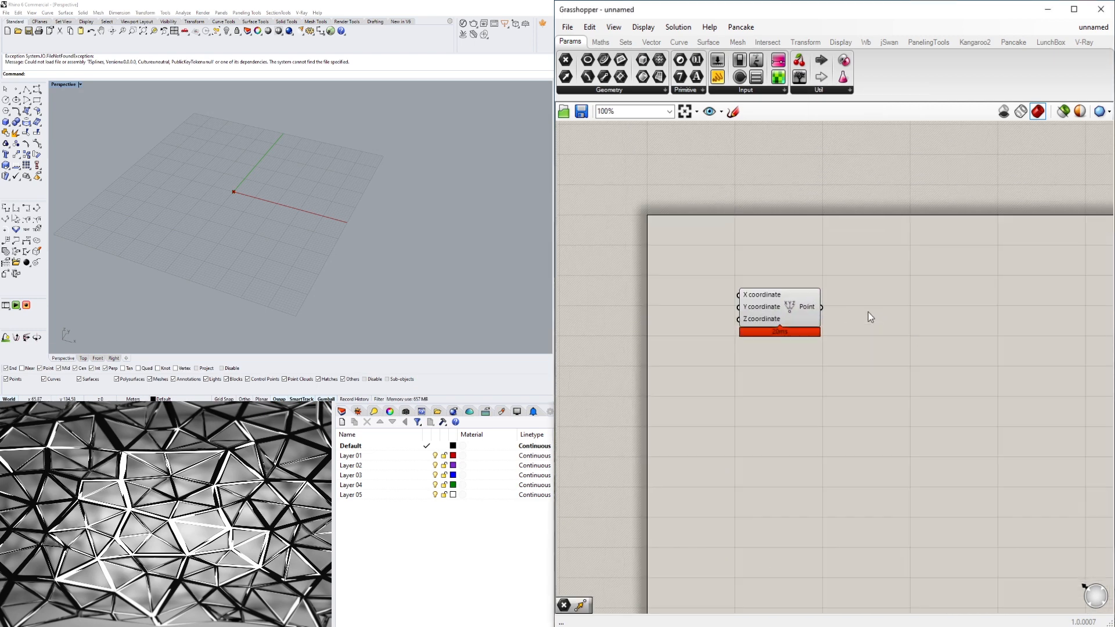
Step: Add a Point parameter beside Construct Point, feed it from the Point output and align it with that output
double_click(869, 312)
type("POINT")
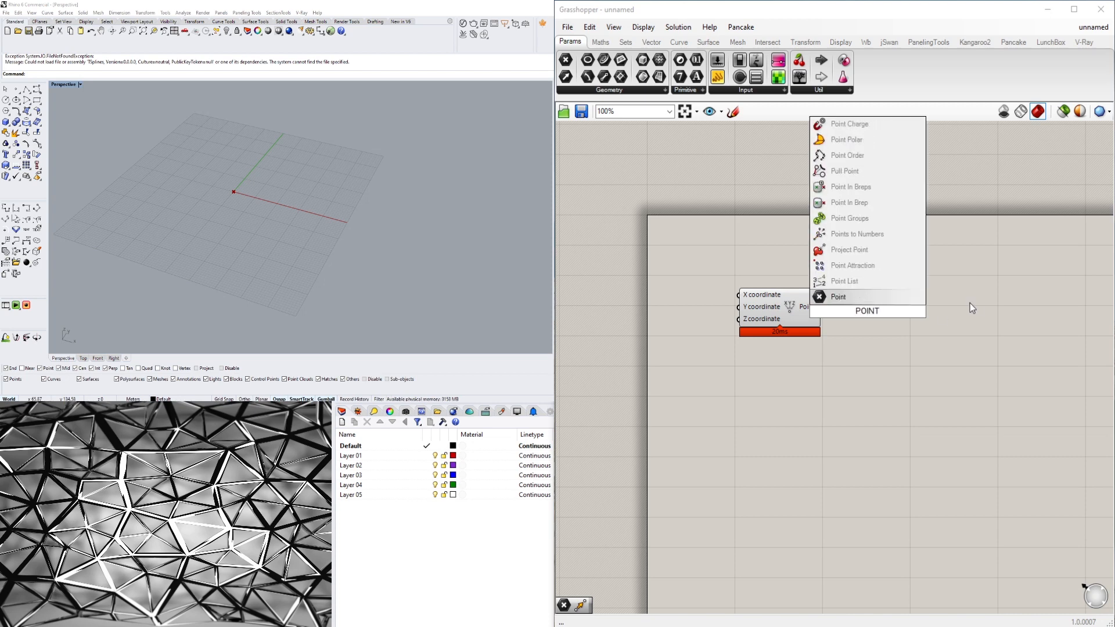
left_click(852, 294)
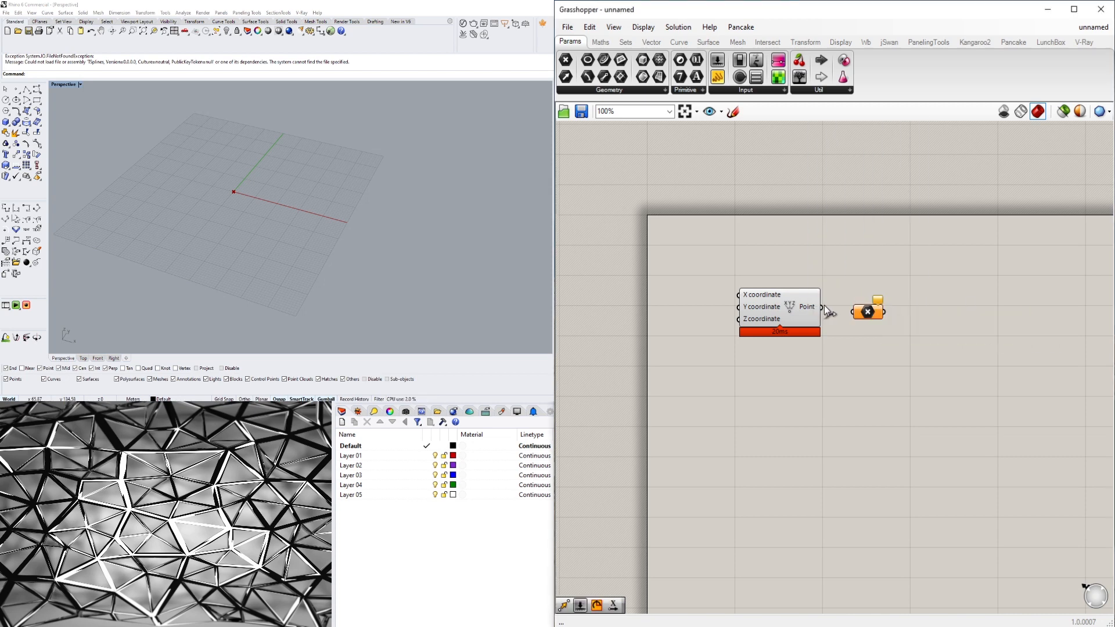
left_click_drag(821, 307, 862, 293)
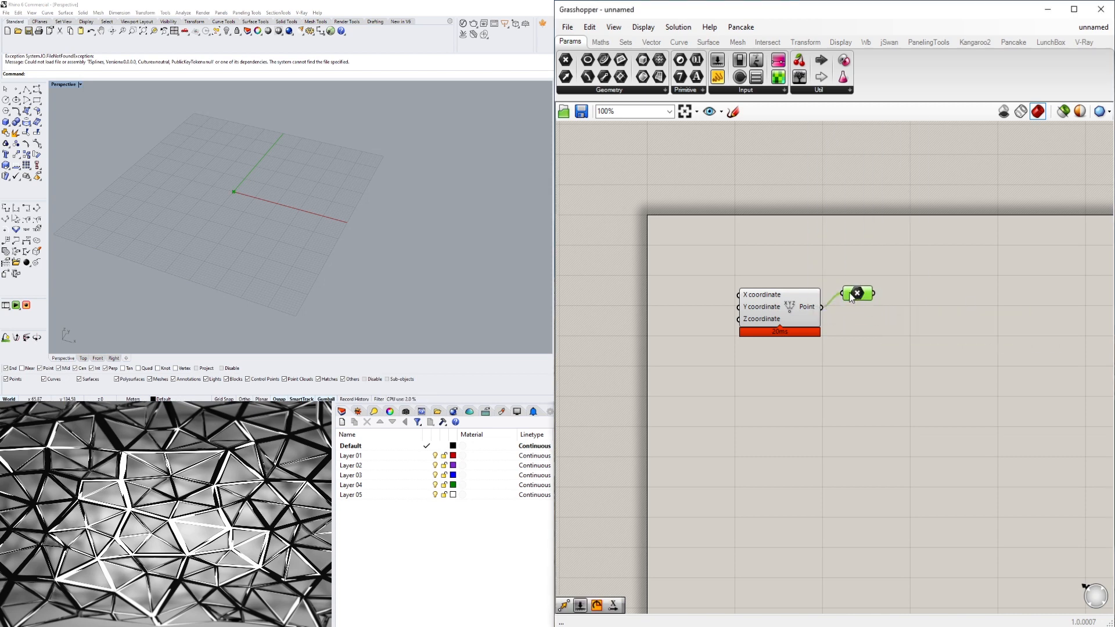
left_click(294, 152)
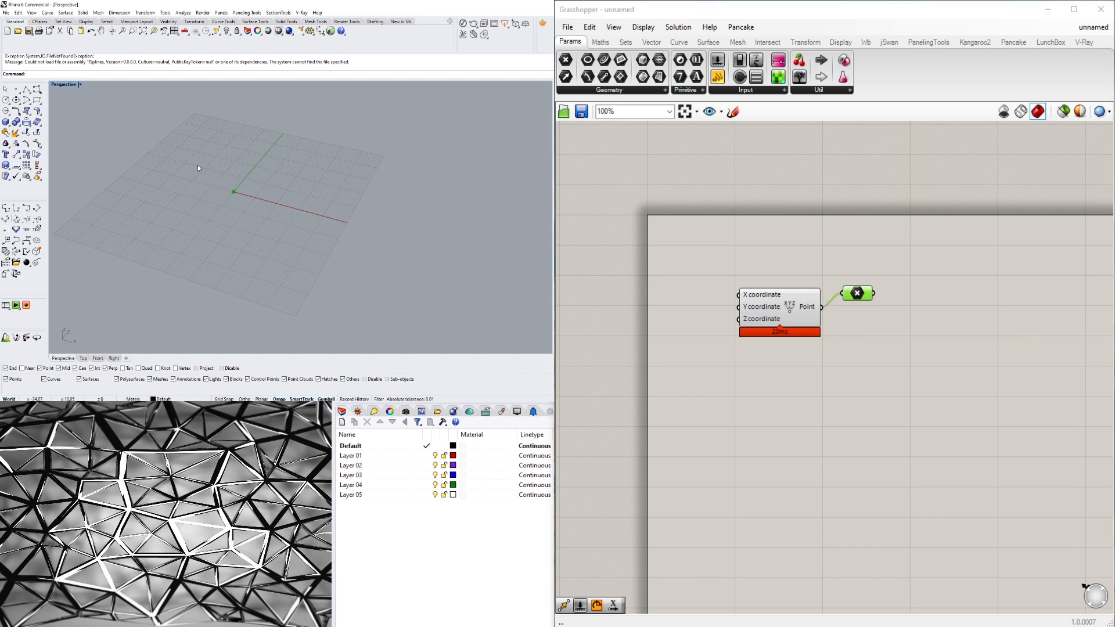
mouse_move(869, 298)
left_mouse_down()
mouse_move(900, 315)
mouse_move(881, 312)
left_mouse_up()
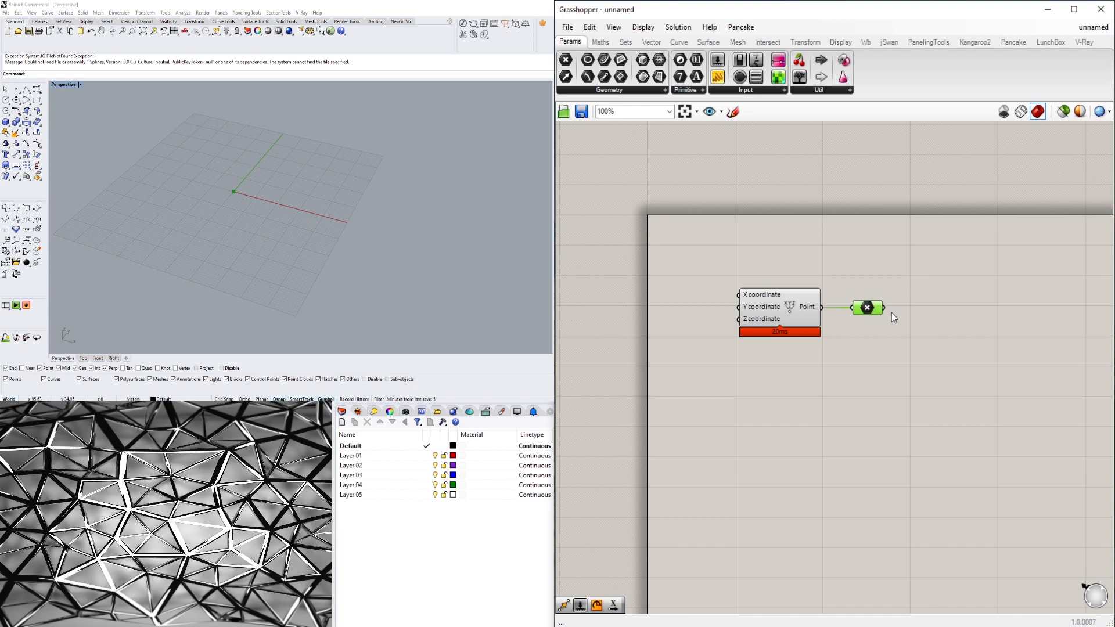
Step: Add a Circle component with Plane and Radius inputs and connect the Point parameter to its Plane input
double_click(918, 316)
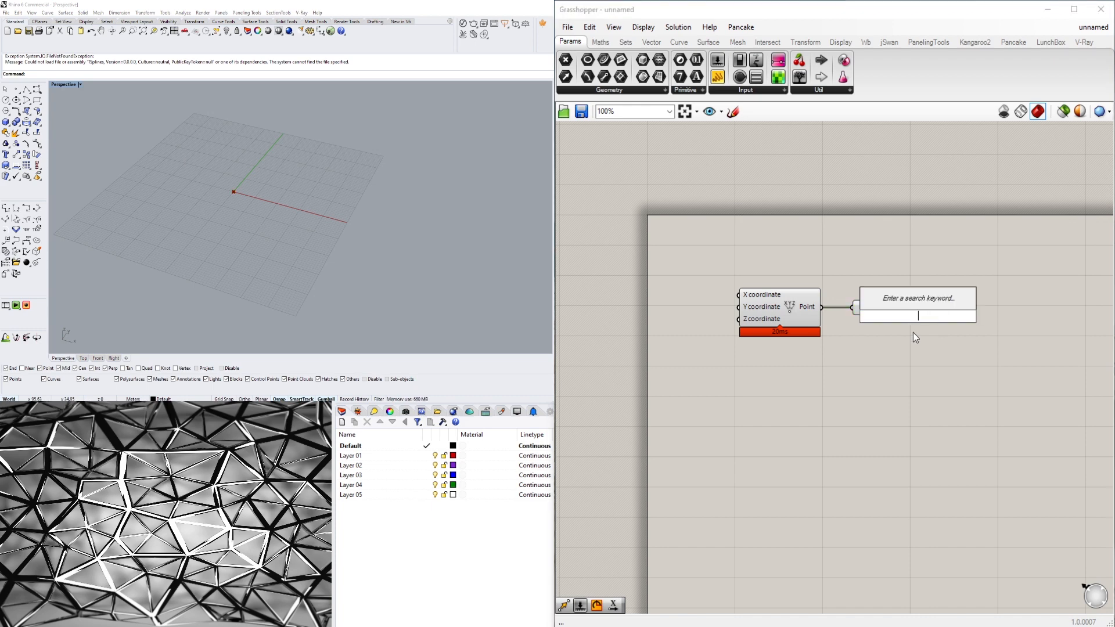
type("CIRC")
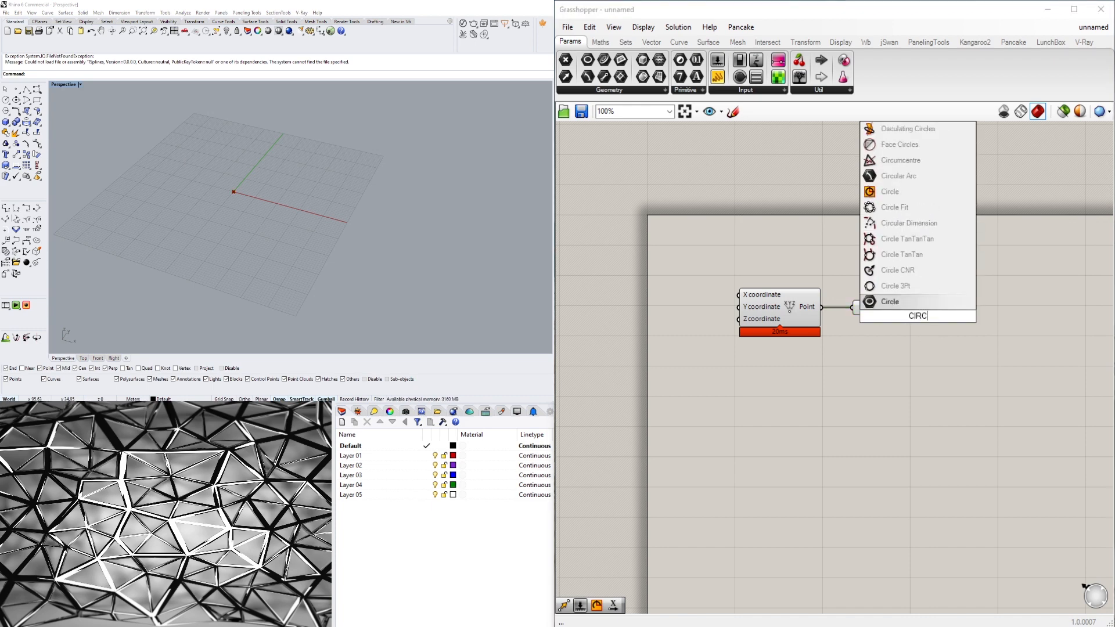
left_click(913, 191)
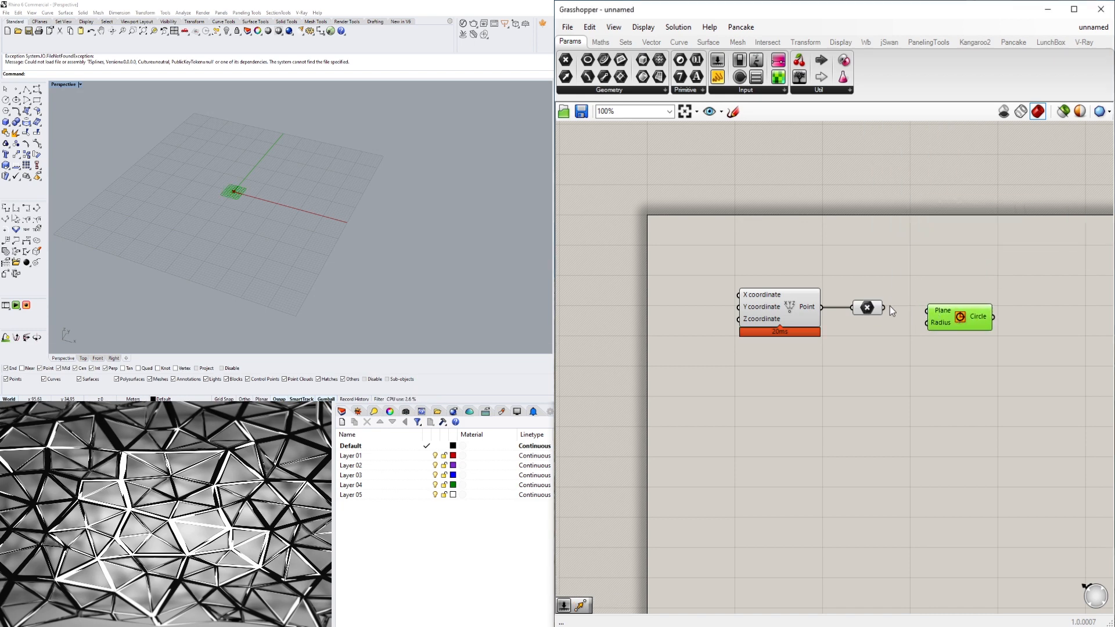
left_click_drag(888, 308, 947, 333)
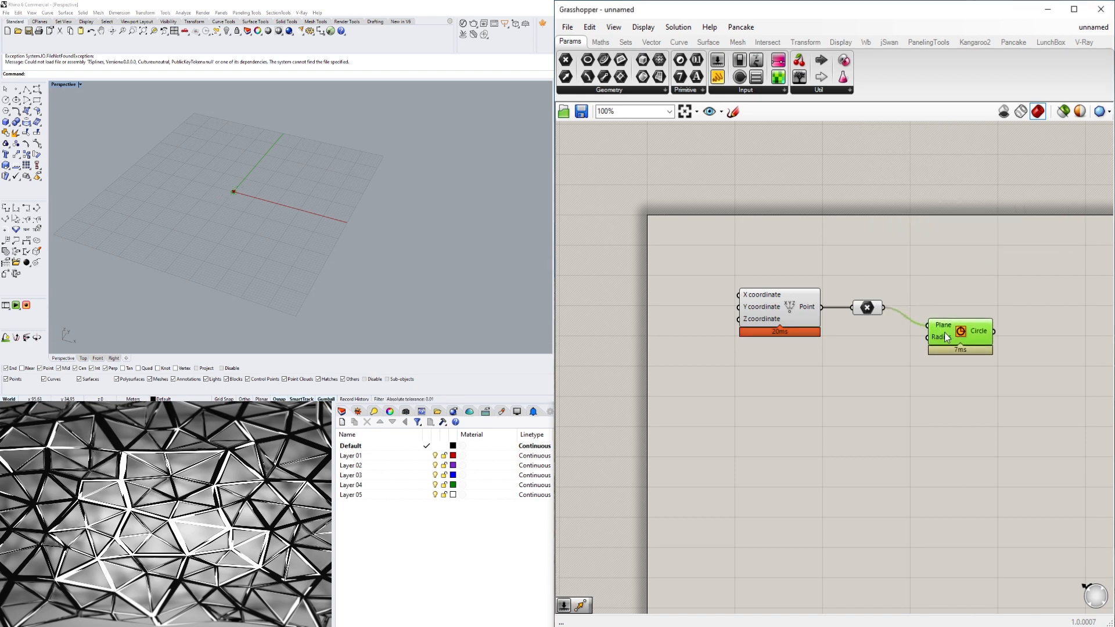
left_click(950, 365)
Step: Create a number slider with value 15 below Construct Point and connect it to the circle's Radius input
double_click(802, 374)
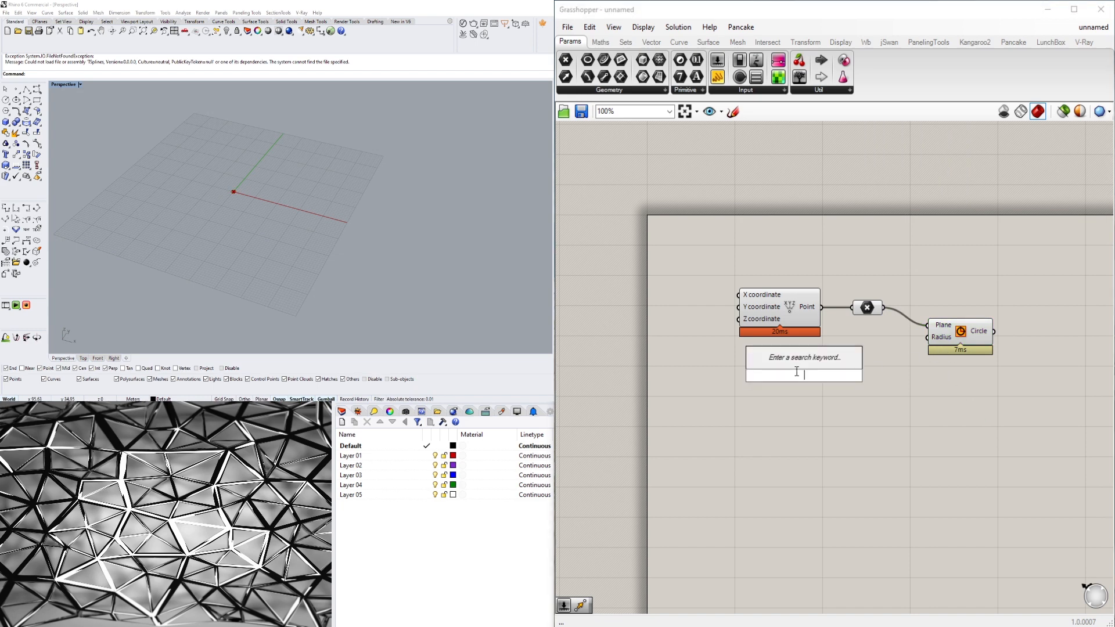
type("15")
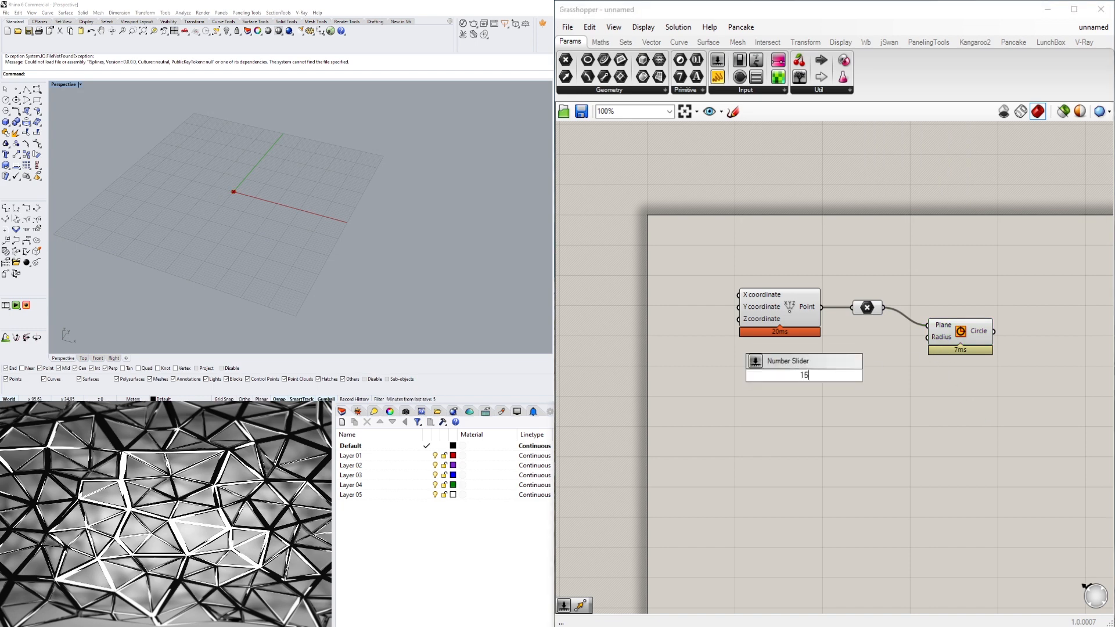
key("Return")
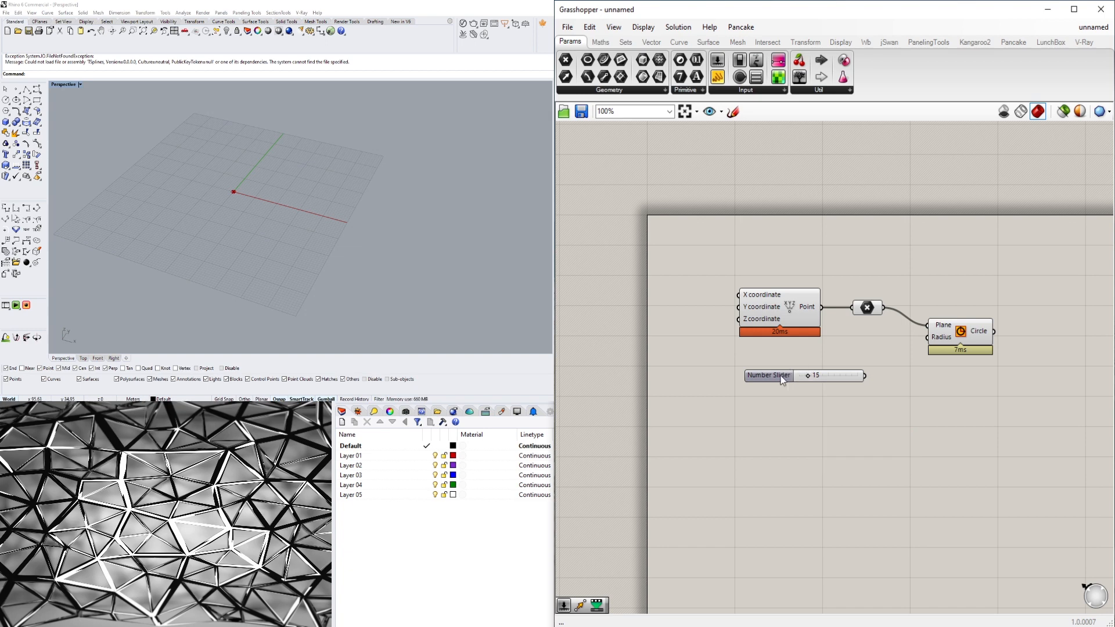
left_click_drag(781, 376, 775, 362)
left_click_drag(858, 361, 936, 337)
left_click(924, 368)
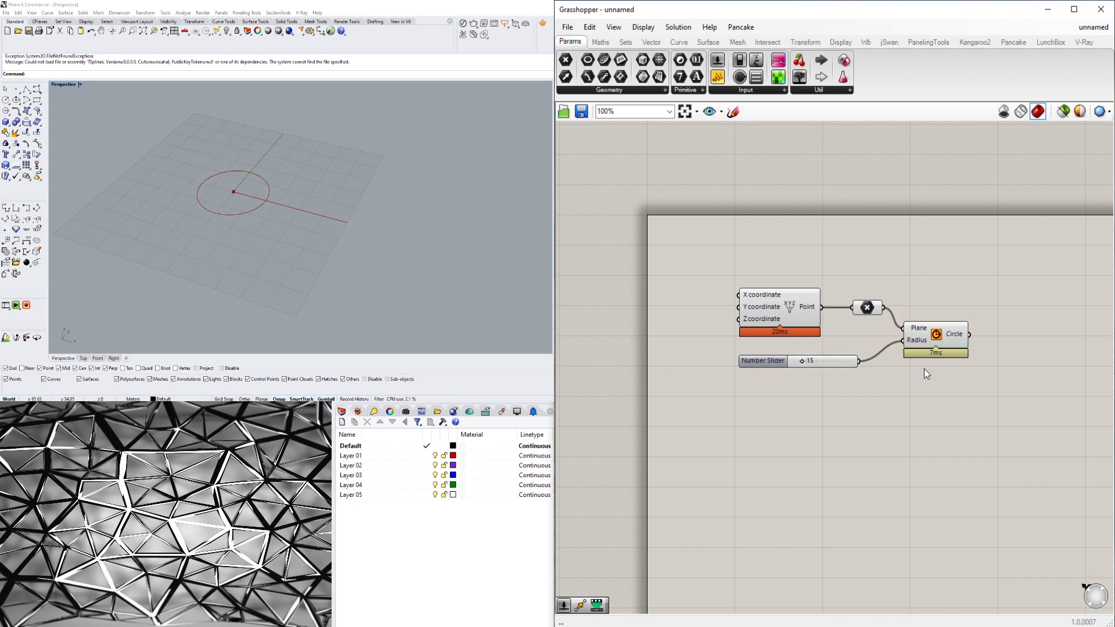
Step: Set the circle's radius slider to 39 and adjust the Circle component's position beside its inputs
scroll(880, 310, "up", 3)
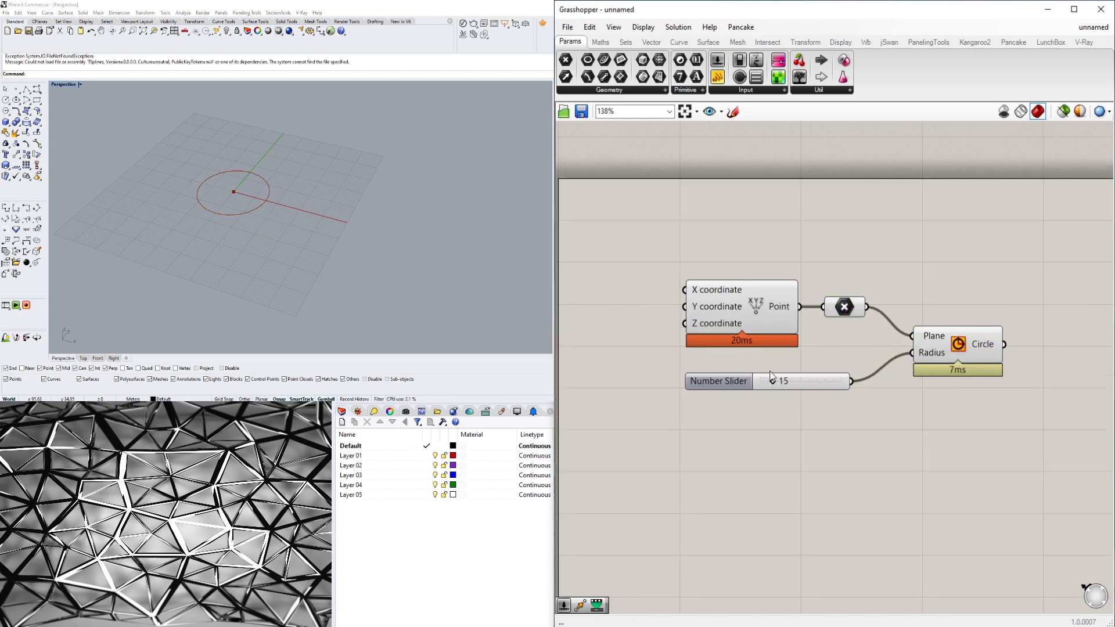
left_click_drag(772, 378, 803, 386)
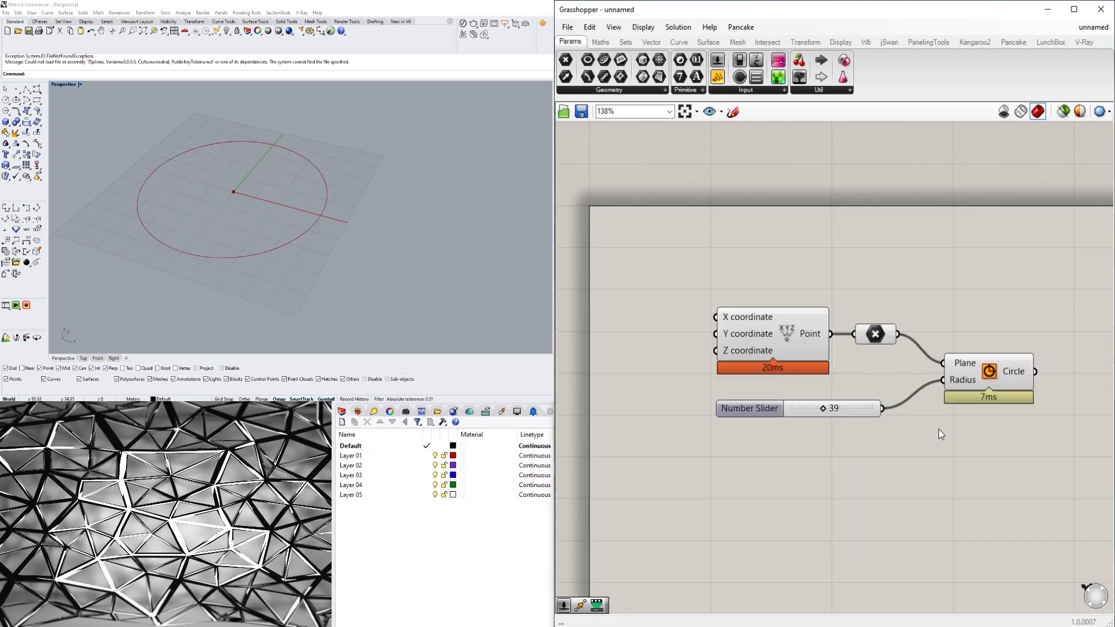
right_click_drag(939, 430, 863, 425)
mouse_move(897, 376)
left_mouse_down()
mouse_move(886, 373)
mouse_move(917, 375)
left_mouse_up()
left_click(900, 392)
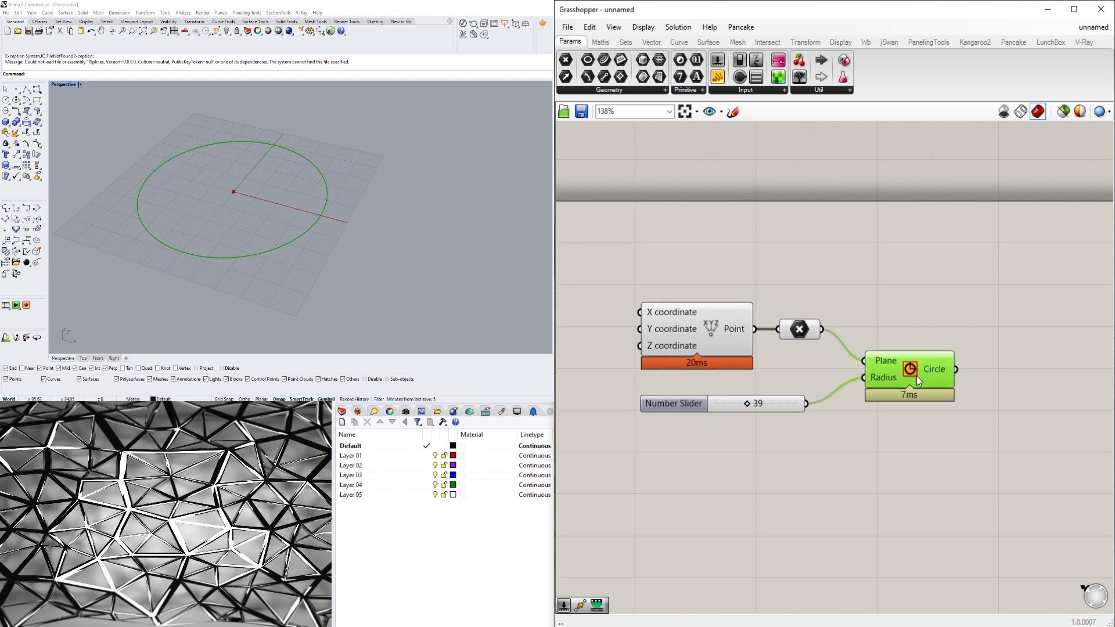
Step: Add a Point On Curve component after the Circle and connect the Circle output to it
scroll(918, 374, "down", 2)
double_click(1014, 385)
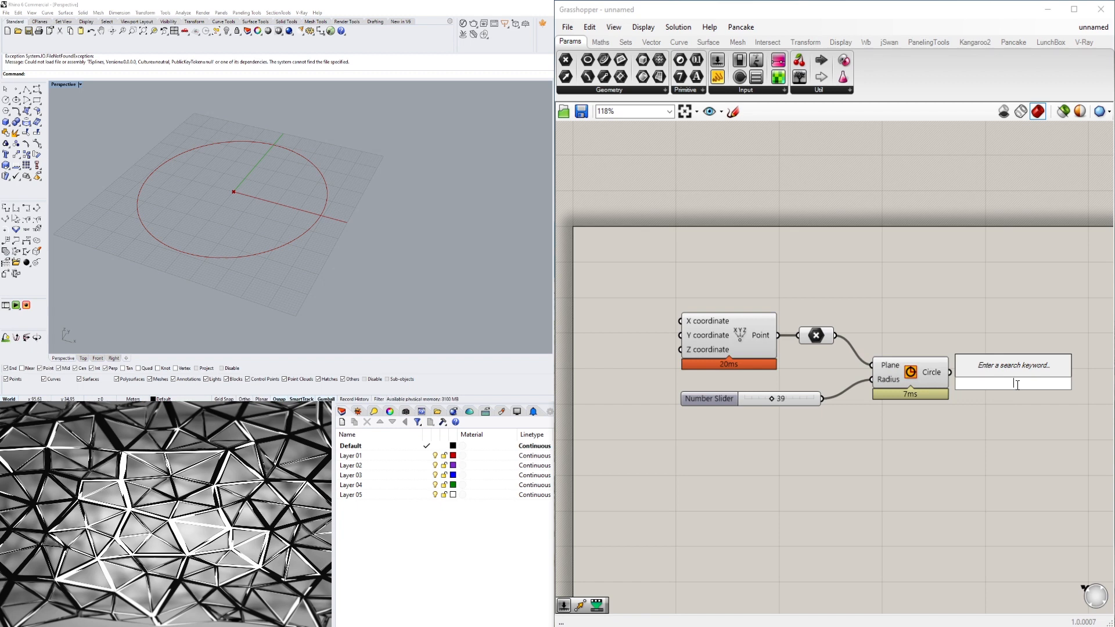
type("POINT ALONG")
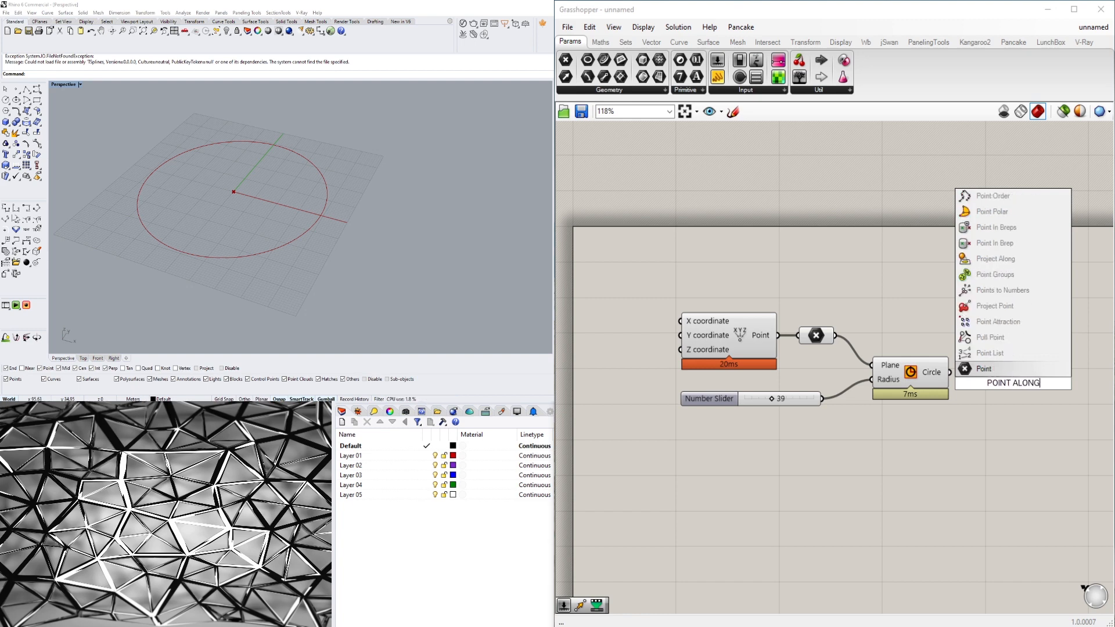
type(" CUR")
key("BackSpace")
key("BackSpace")
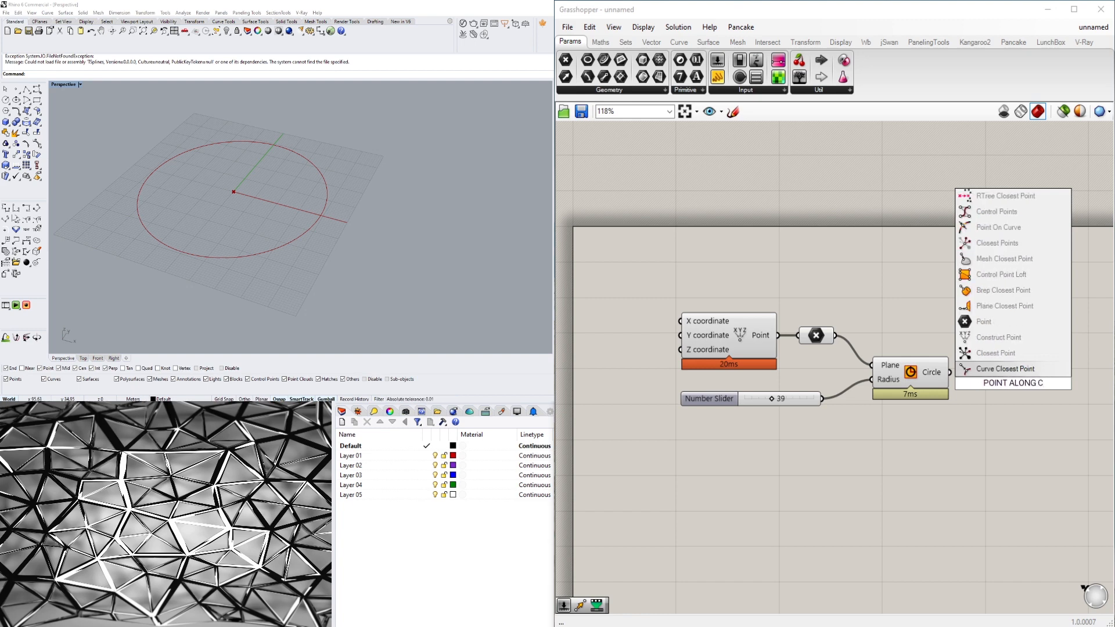
left_click(989, 228)
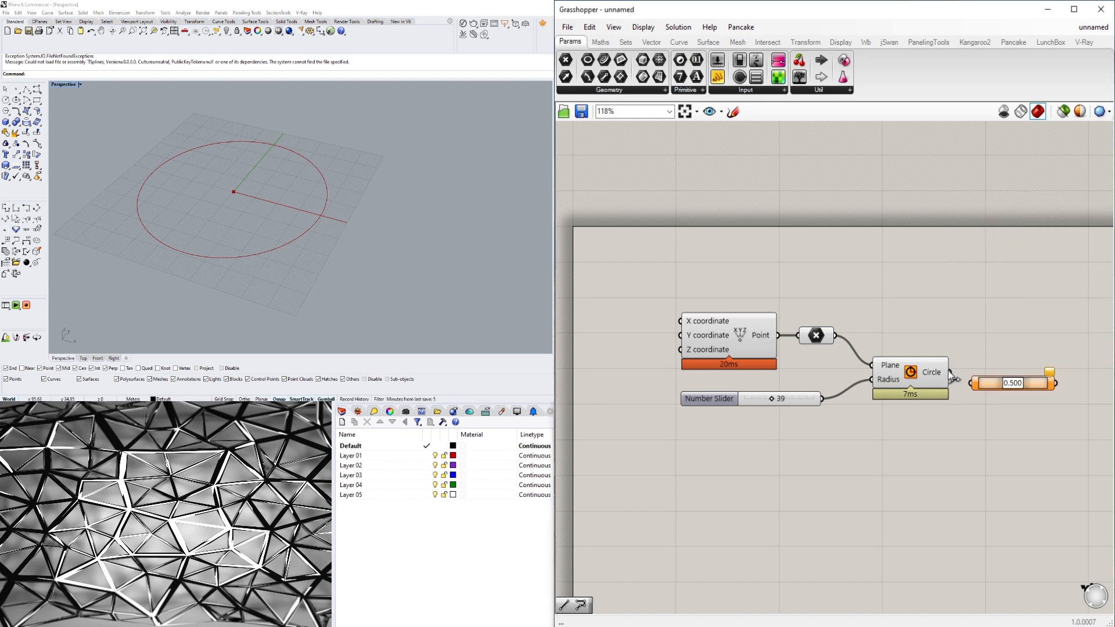
left_click_drag(951, 372, 982, 375)
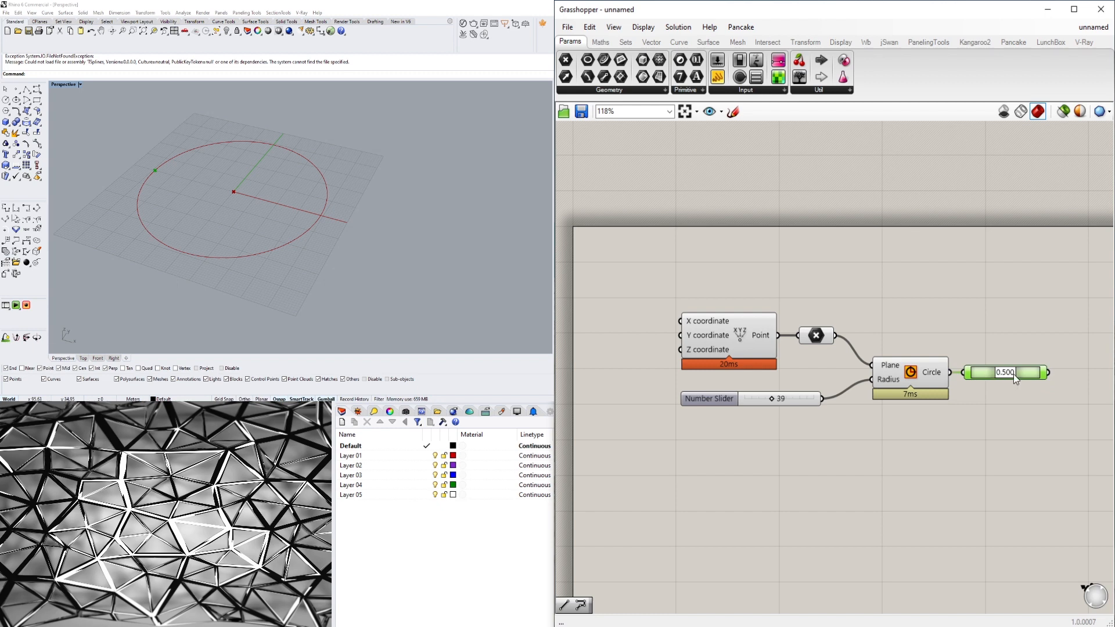
Step: Set the Point On Curve parameter to 0.000
scroll(1013, 374, "up", 3)
left_click_drag(1004, 374, 951, 373)
scroll(967, 412, "down", 3)
scroll(905, 392, "up", 2)
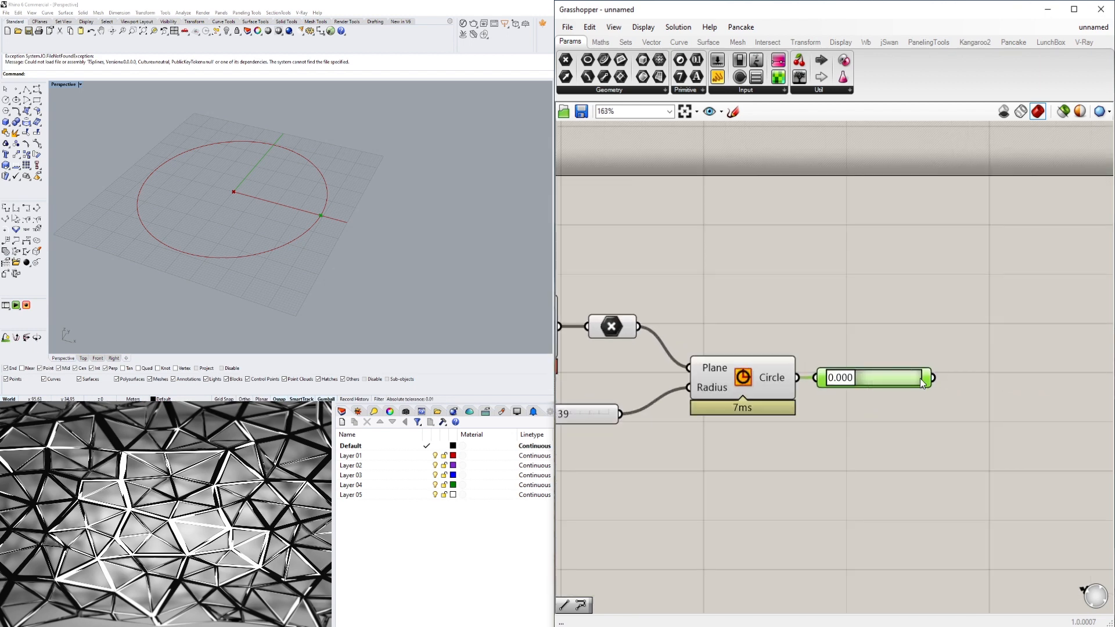
Step: Add a Polygon component and connect the Point On Curve output to its Plane input
double_click(1039, 388)
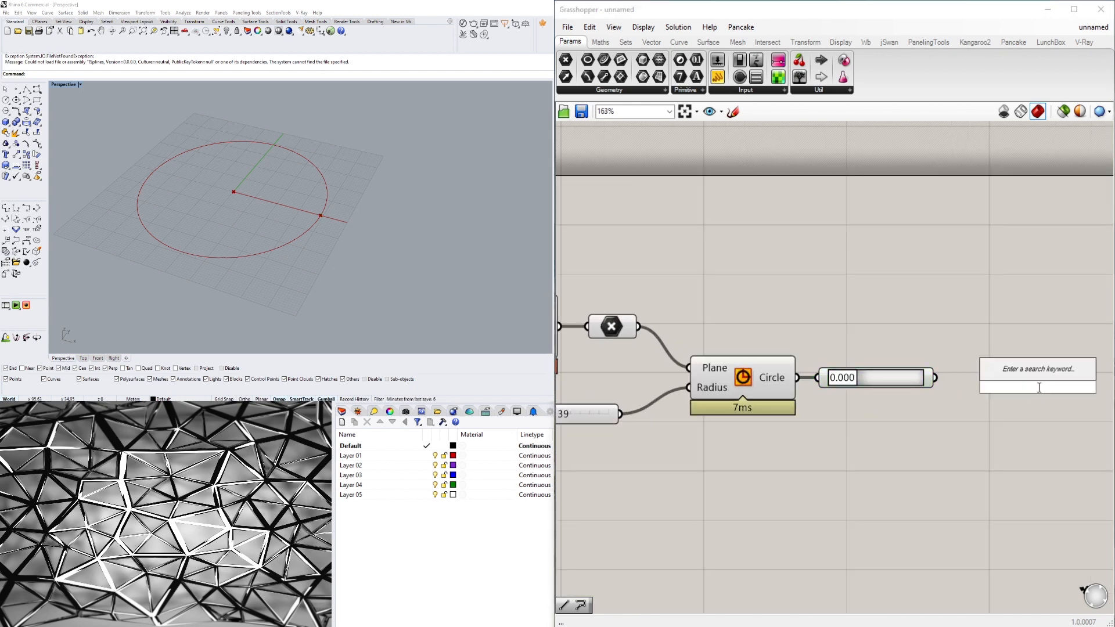
type("POLY")
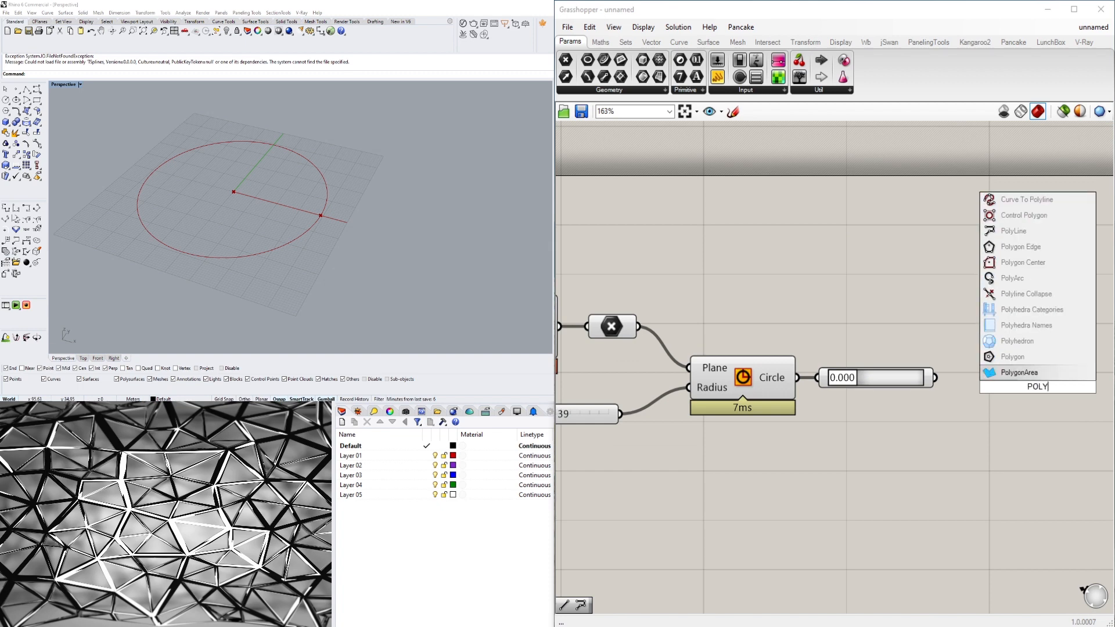
left_click(1012, 357)
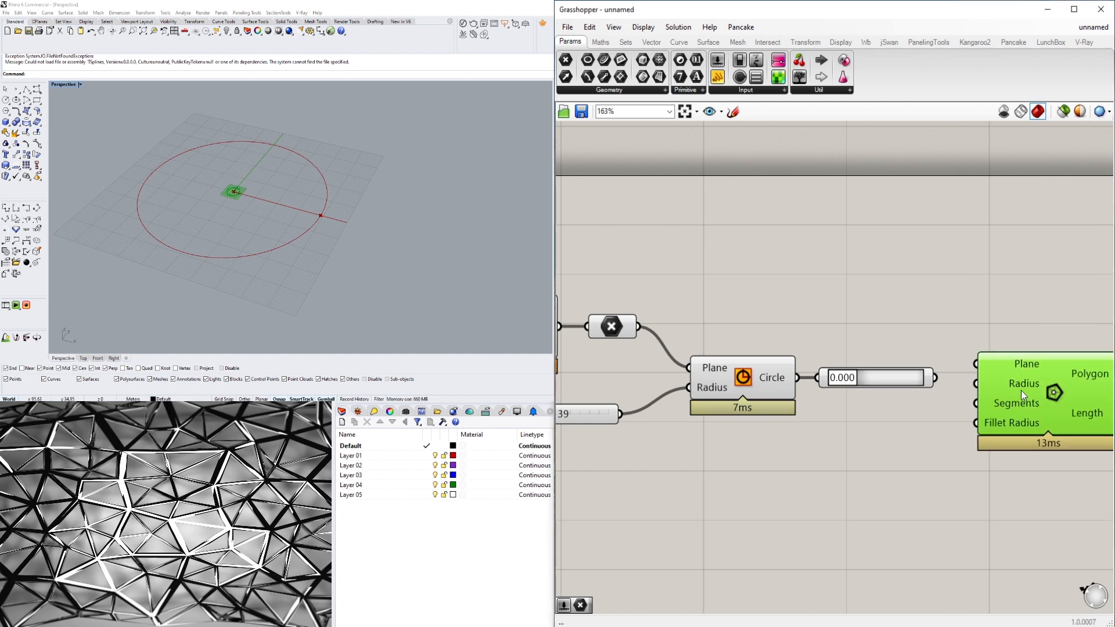
left_click_drag(938, 379, 1004, 377)
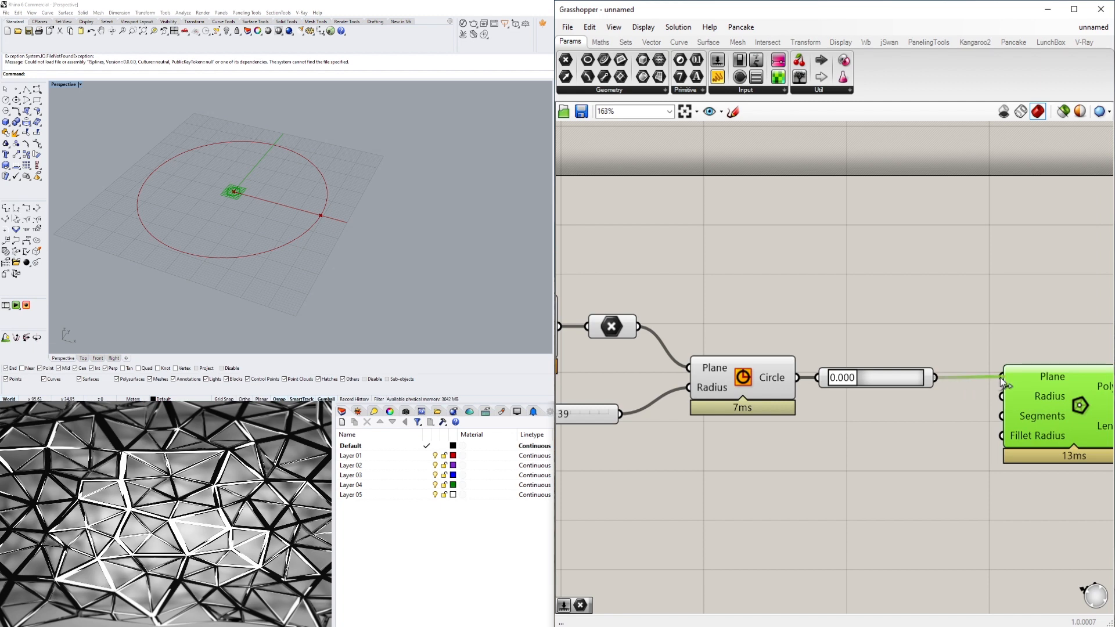
Step: Add a number slider defined as 3<8 below the Circle component
left_click(830, 416)
right_click_drag(900, 409, 836, 395)
double_click(789, 417)
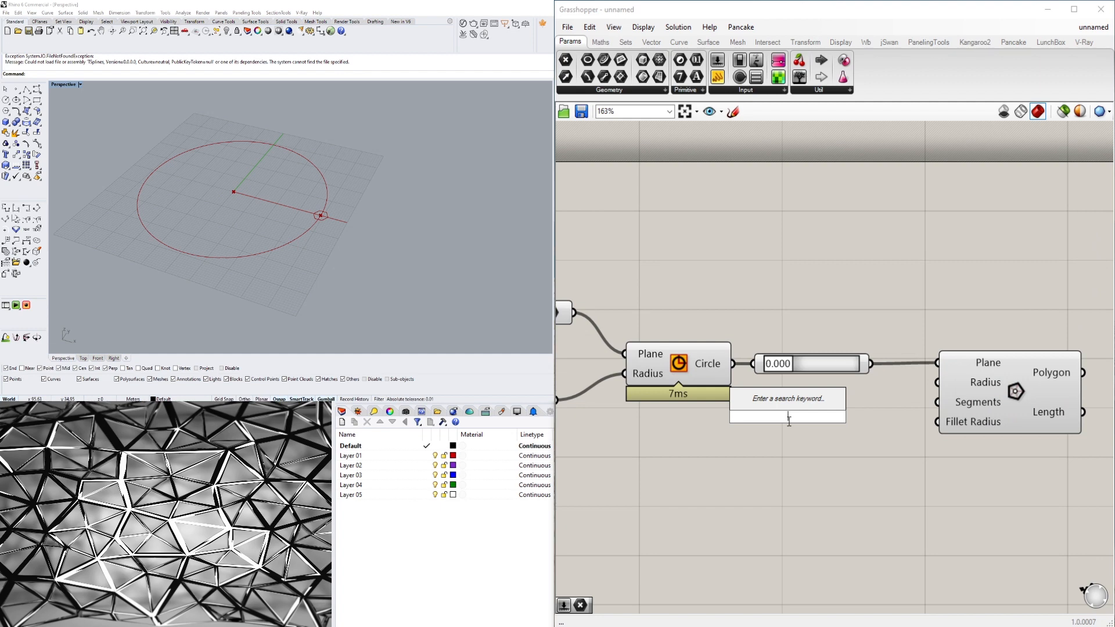
type("3<")
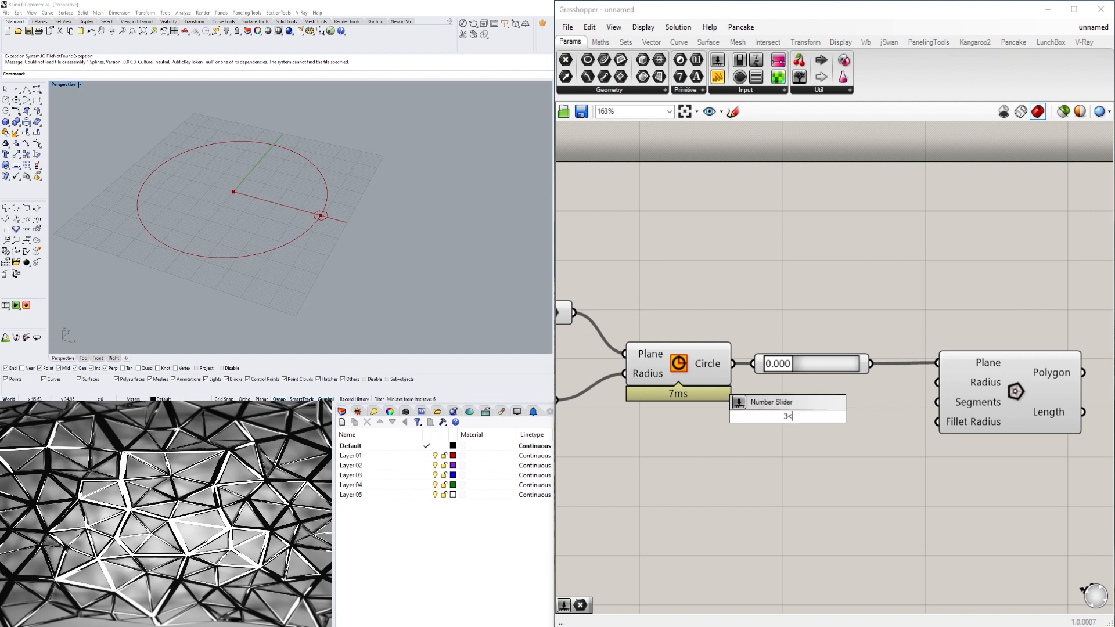
type("8")
key("Return")
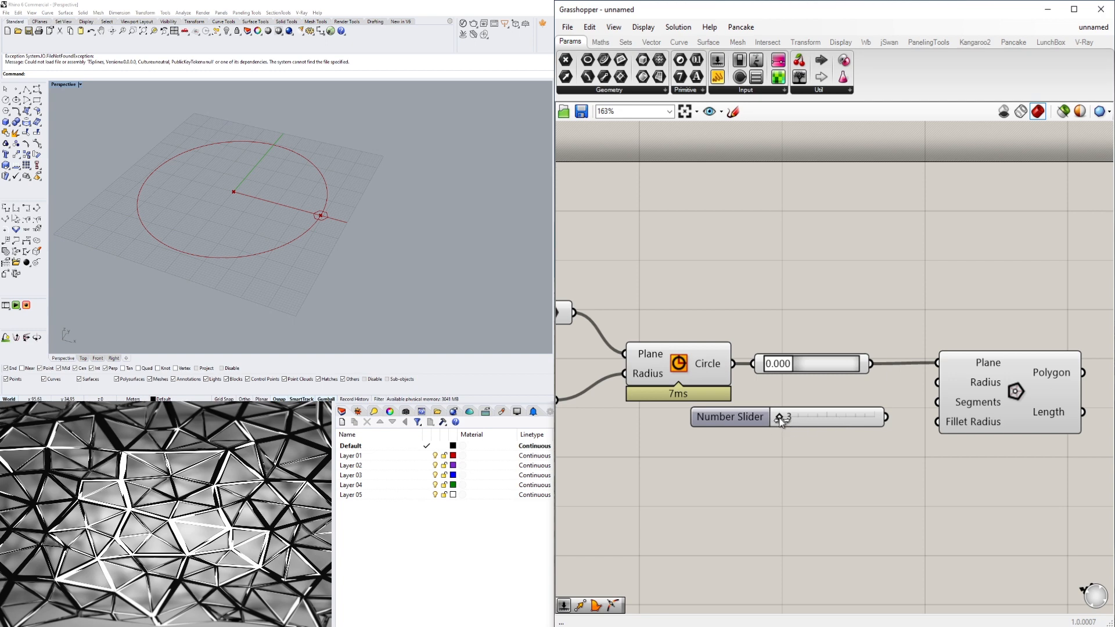
mouse_move(781, 421)
left_mouse_down()
mouse_move(879, 416)
mouse_move(781, 418)
left_mouse_up()
Step: Connect the slider of 3 to the Polygon's Segments input instead of Radius, and reposition the slider and the Polygon component
left_click_drag(887, 417, 937, 382)
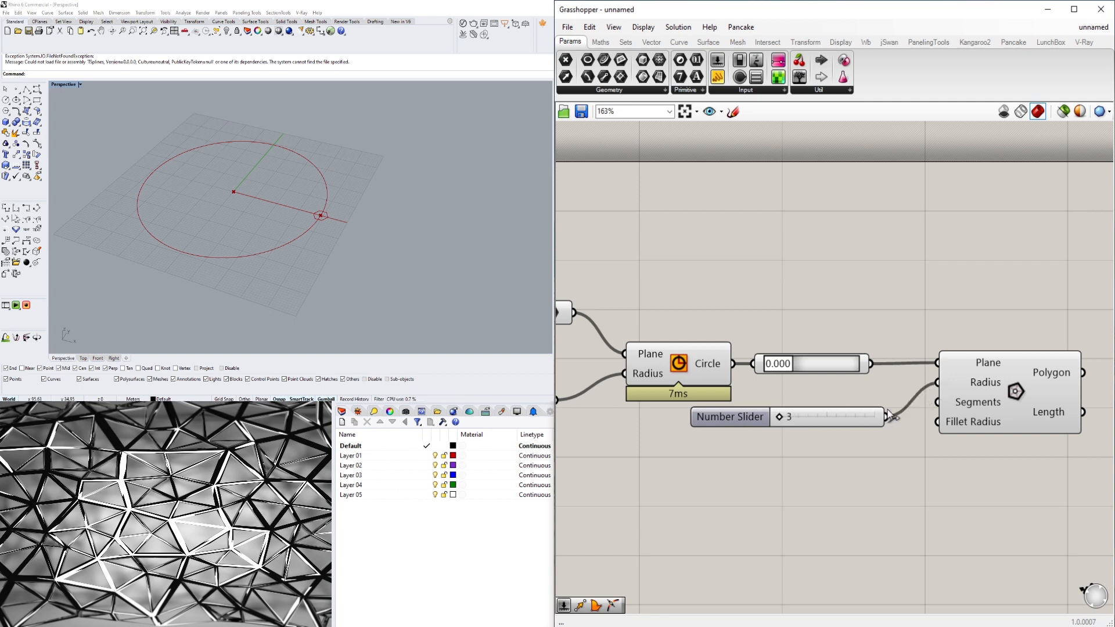
key("ctrl+z")
left_click_drag(886, 417, 912, 412)
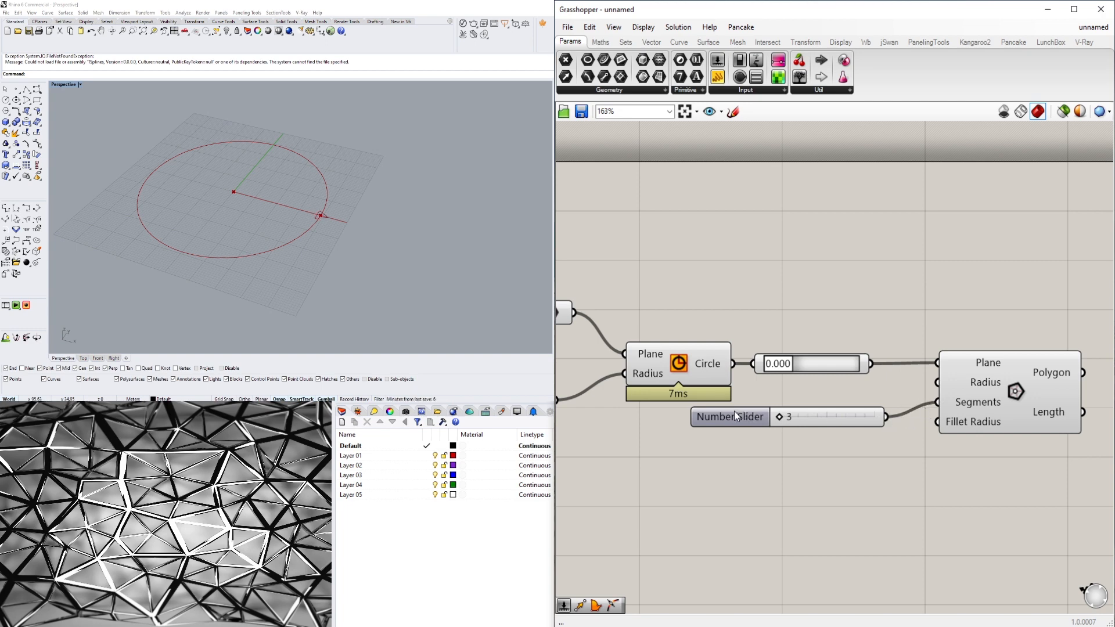
left_click_drag(733, 411, 665, 419)
left_click_drag(974, 402, 950, 402)
left_click_drag(682, 435, 650, 481)
Step: Add a number slider of 15 above the segments slider and connect it to the Polygon's Radius input
double_click(675, 437)
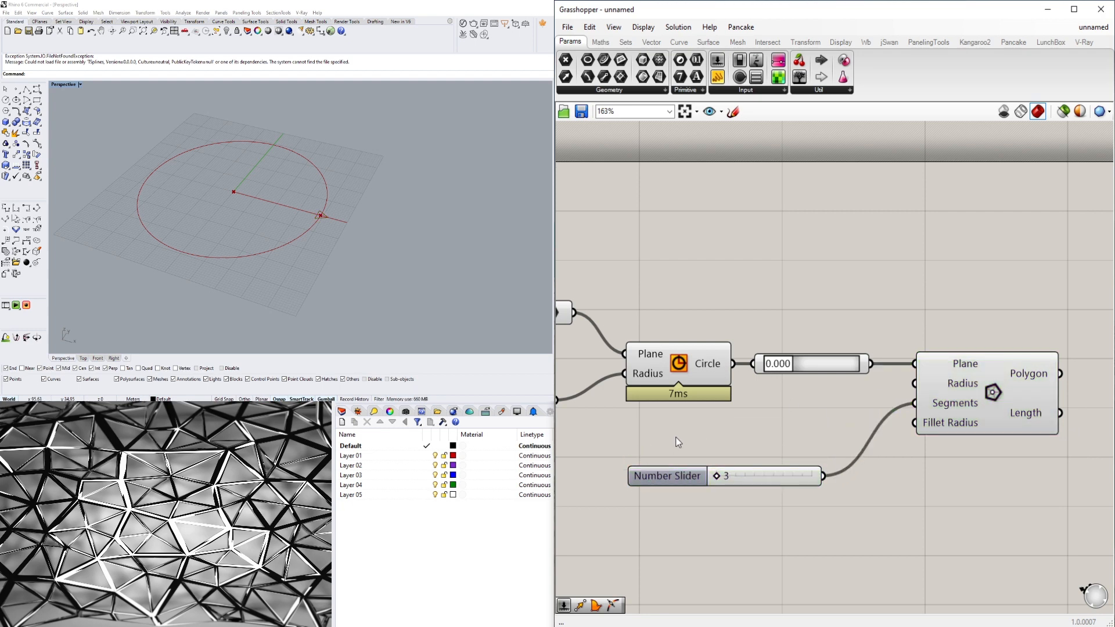
type("15")
key("Return")
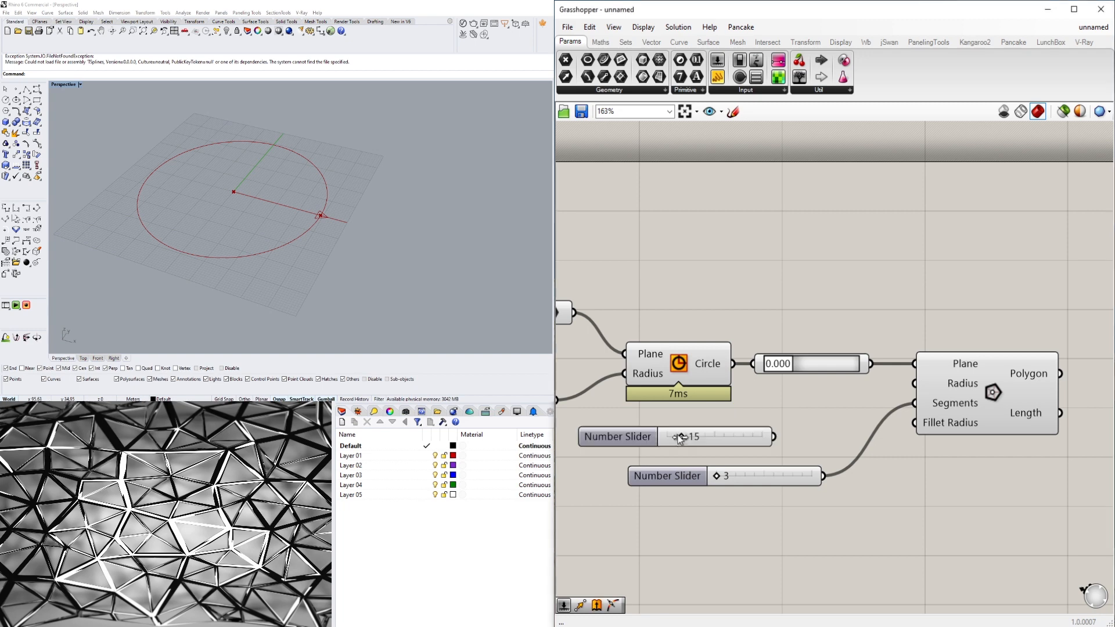
left_click_drag(639, 434, 684, 439)
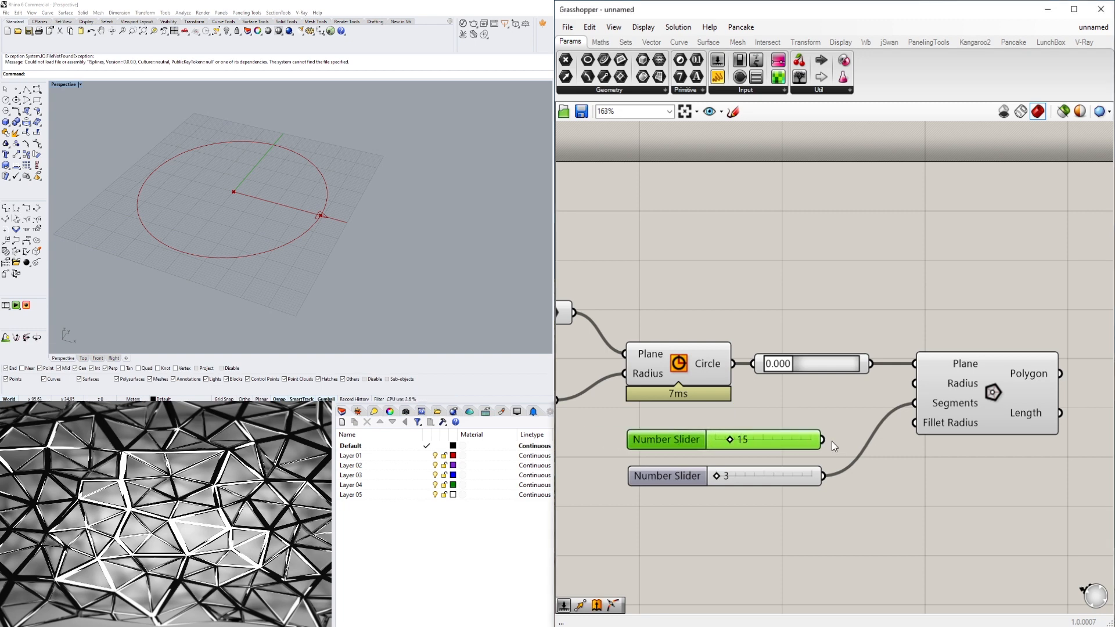
left_click_drag(841, 423, 914, 384)
left_click(945, 397)
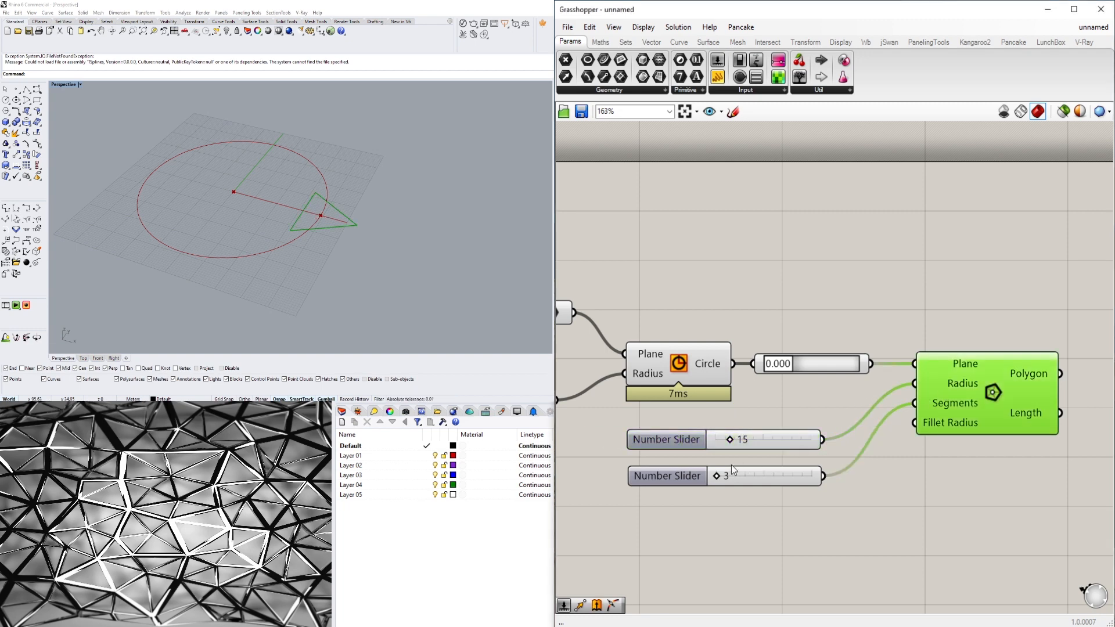
Step: Set the Polygon's radius slider to 7
left_click(732, 473)
right_click_drag(699, 454, 747, 434)
scroll(745, 433, "up", 5)
mouse_move(789, 422)
left_mouse_down()
mouse_move(767, 425)
mouse_move(776, 429)
left_mouse_up()
left_click(824, 572)
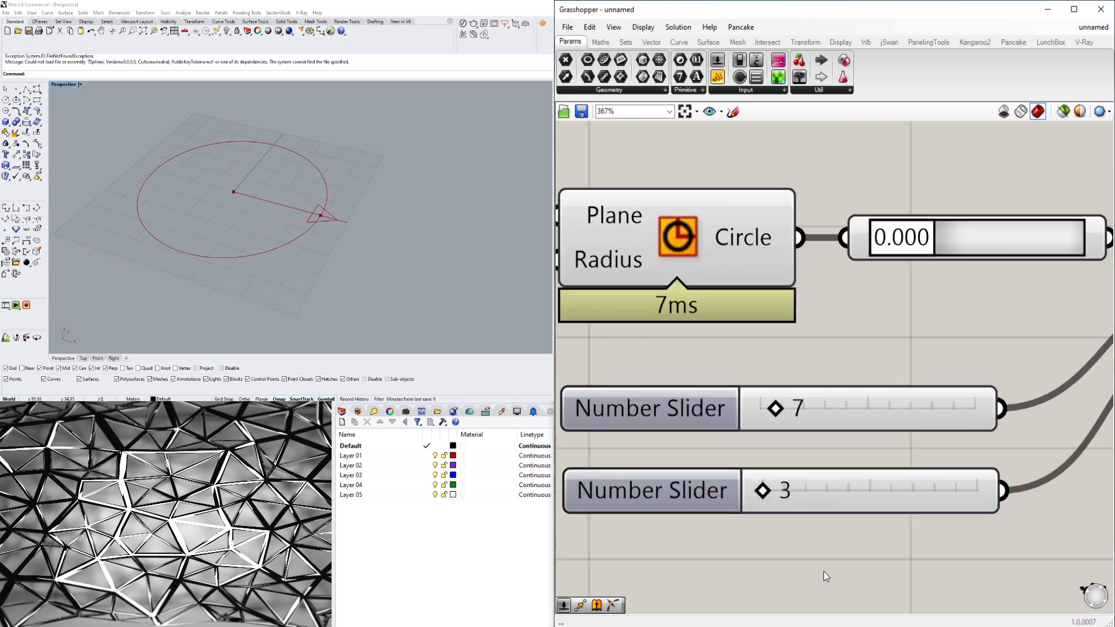
scroll(759, 469, "down", 3)
Step: Highlight the Polygon and Circle components in turn to examine how the polygon sits on the circle in the viewport
left_click(749, 444)
left_click(743, 434)
scroll(744, 437, "down", 4)
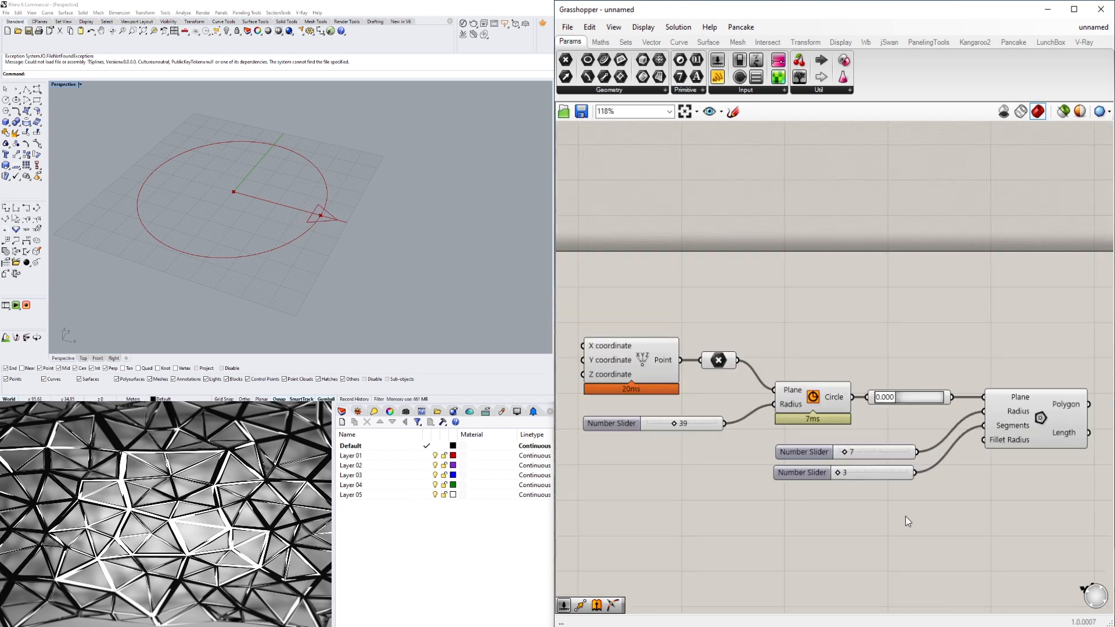
left_click_drag(919, 378, 929, 371)
left_click(934, 420)
left_click(941, 351)
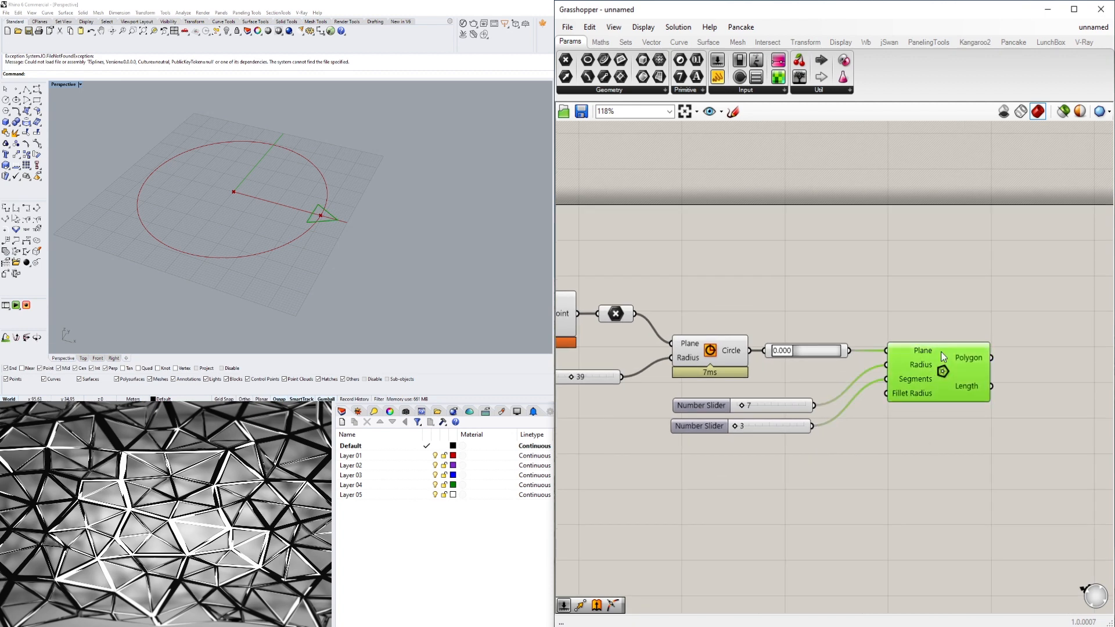
scroll(737, 312, "down", 3)
left_click(779, 319)
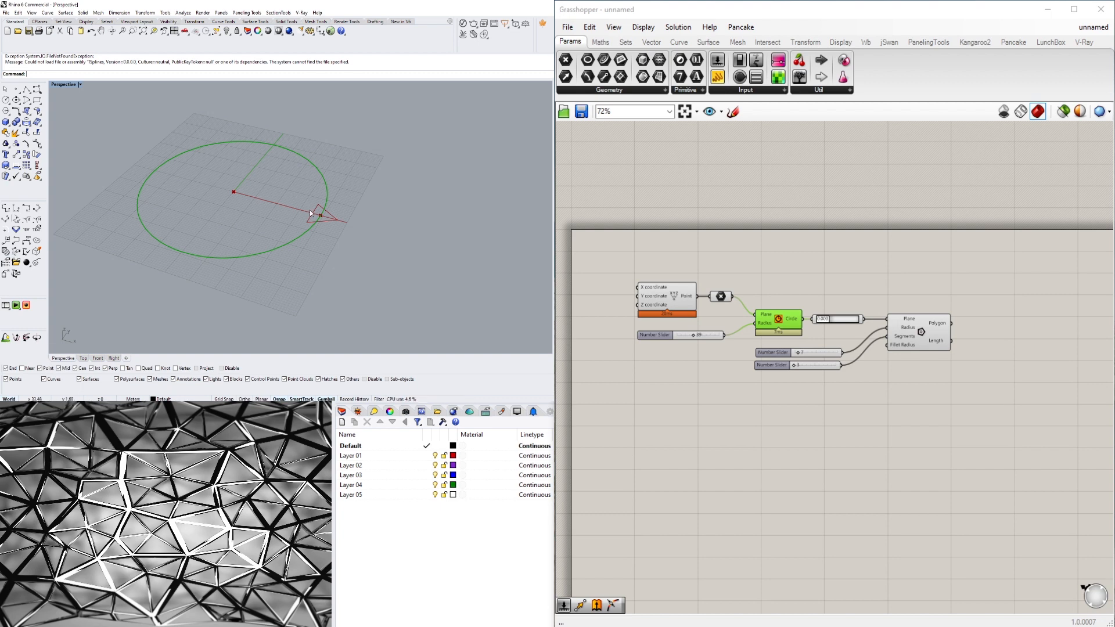
left_click(827, 264)
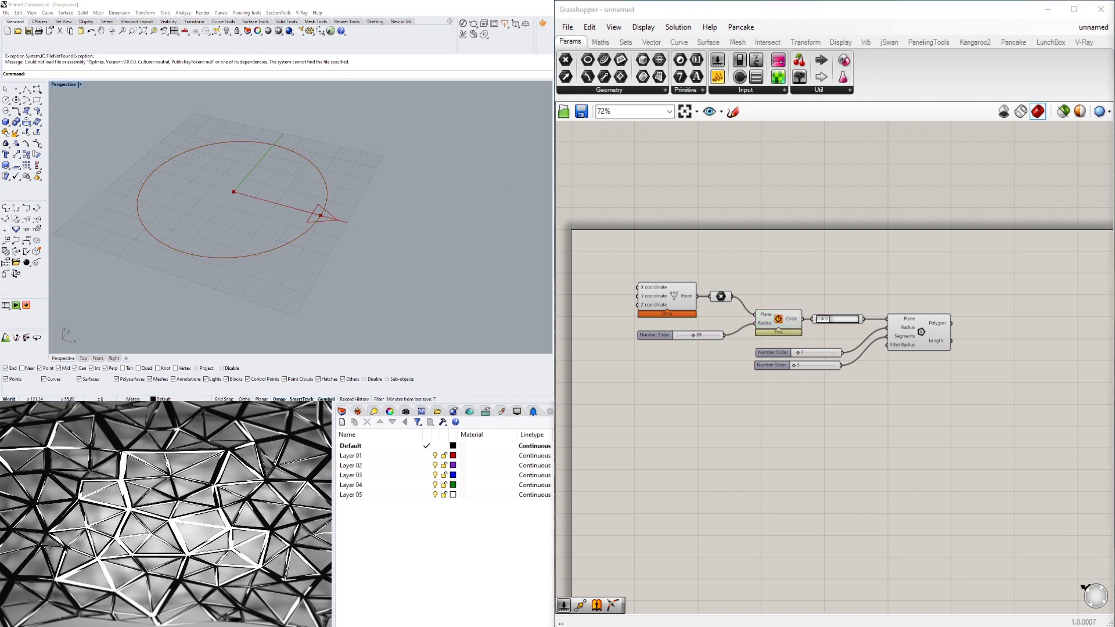
left_click(922, 342)
Step: Add a Curve Array component and place it above and beyond the Polygon component
right_click_drag(974, 439, 897, 431)
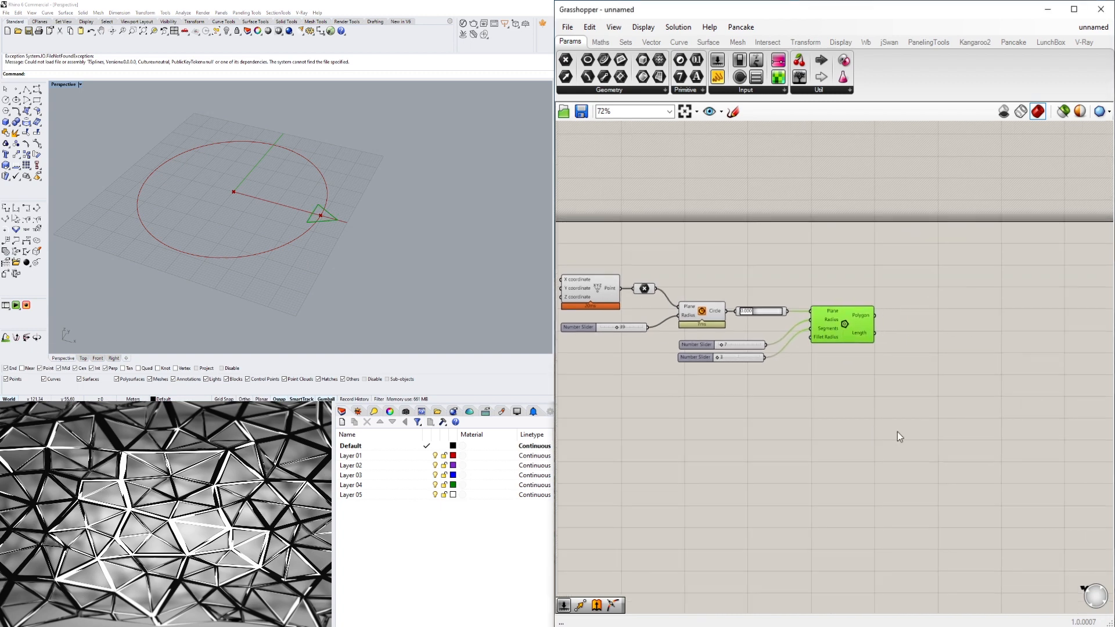
double_click(984, 389)
type("ARRA")
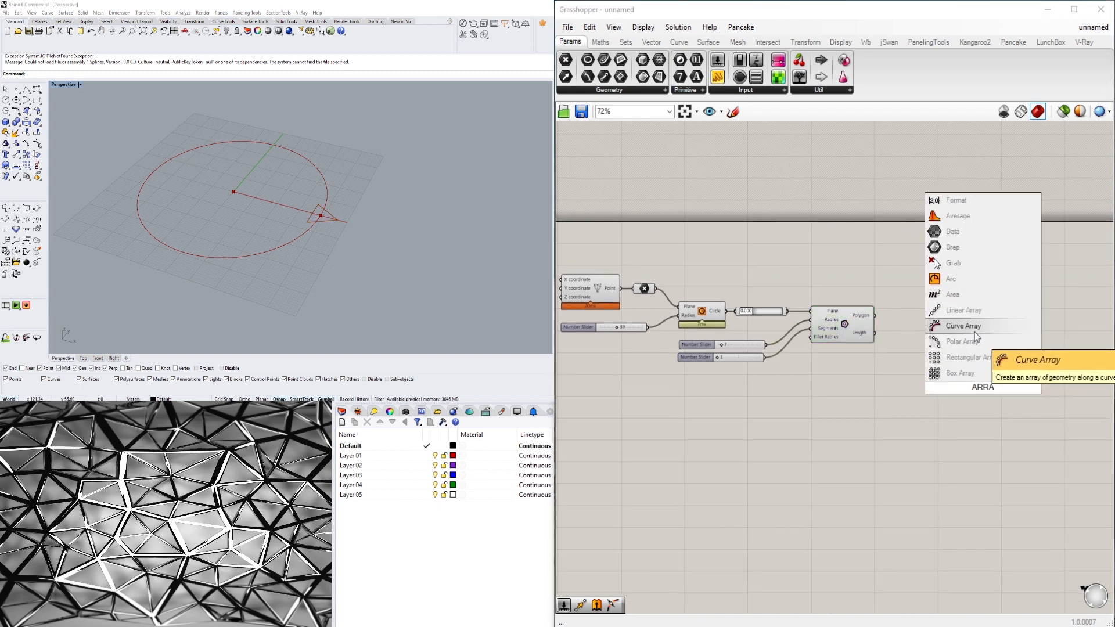
left_click(965, 326)
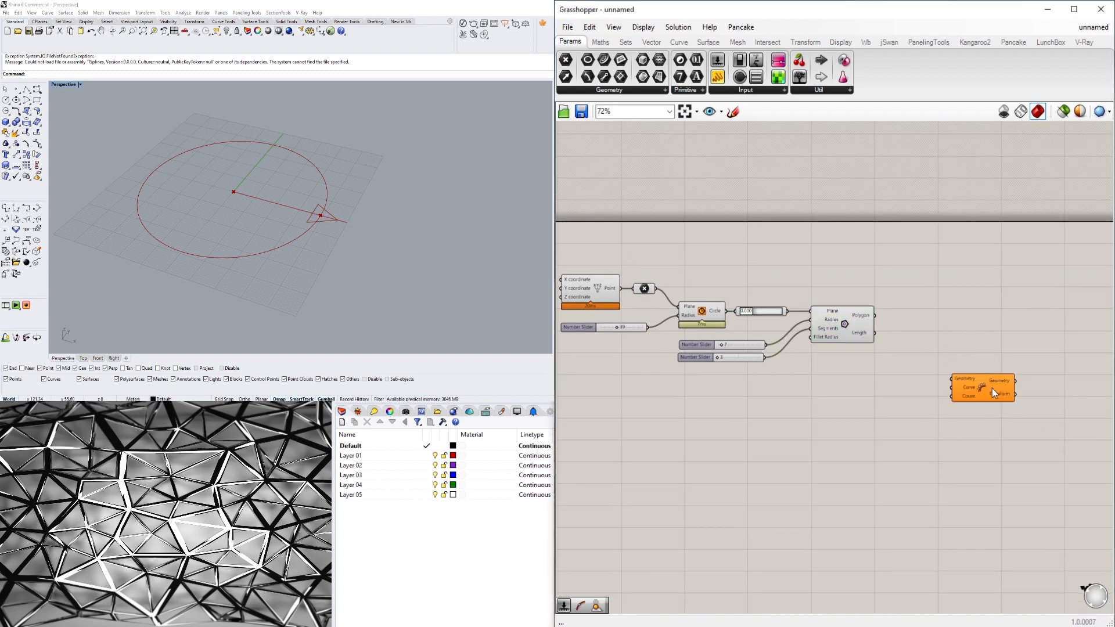
left_click_drag(973, 383, 911, 284)
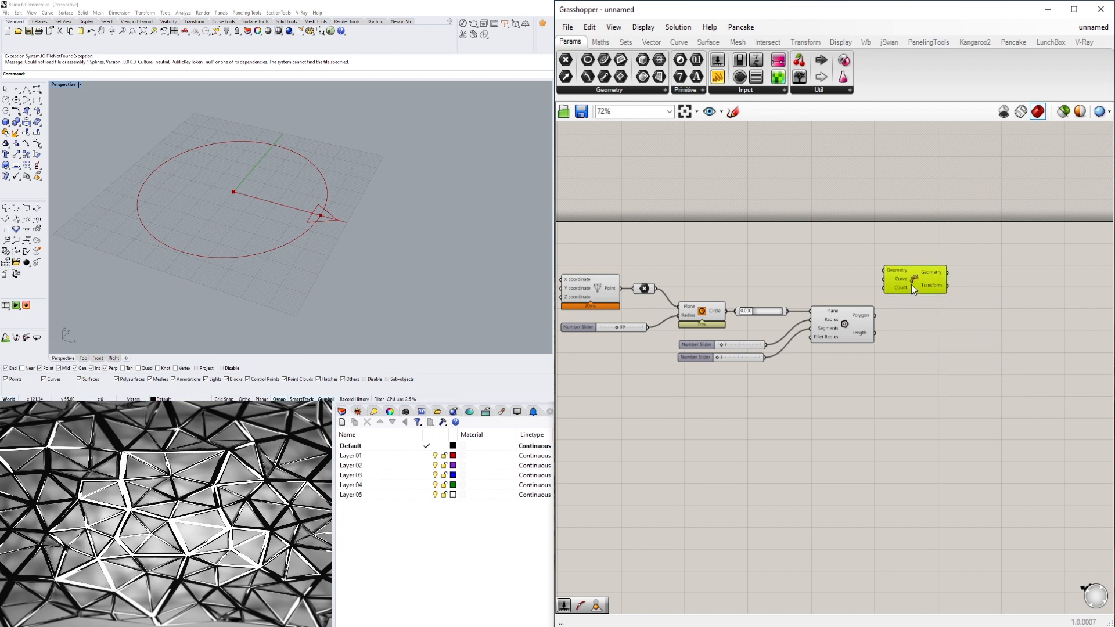
Step: Connect the Circle output to the Curve Array's Curve input, leaving its Geometry input free
left_click(711, 318)
left_click_drag(727, 312, 885, 271)
scroll(910, 277, "up", 2)
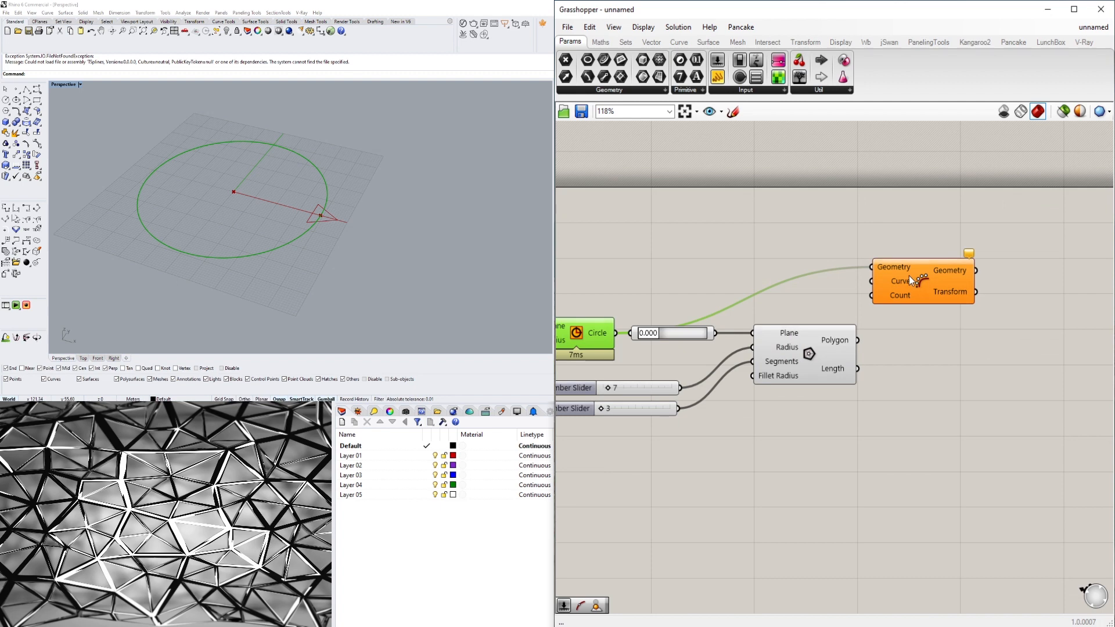
scroll(810, 295, "down", 1)
right_click_drag(782, 298, 906, 313)
left_click_drag(870, 329, 985, 296)
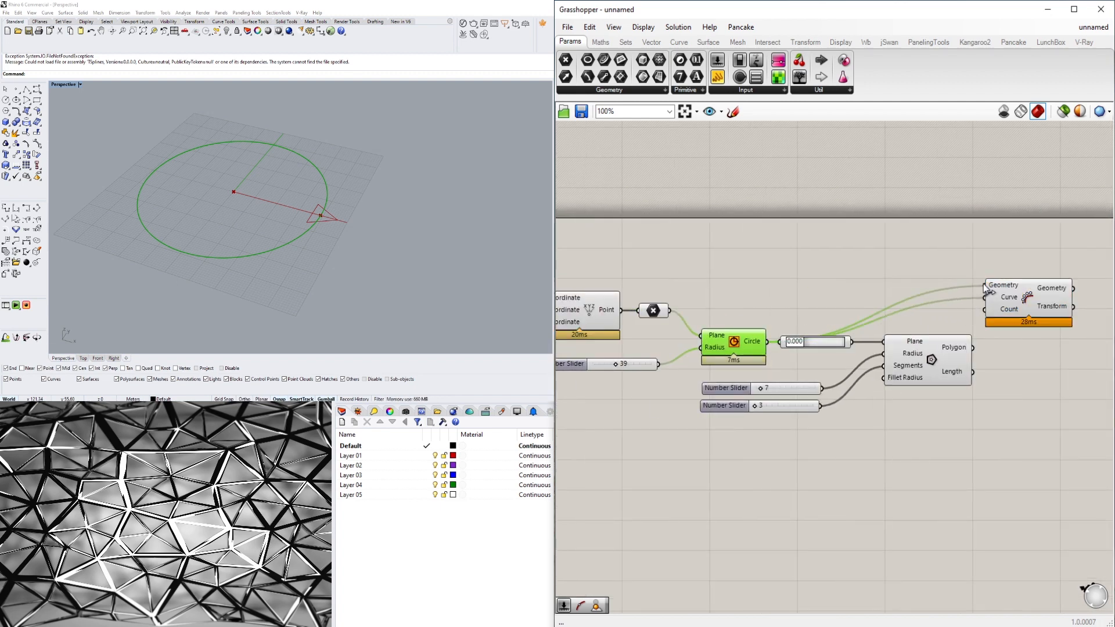
right_click_drag(756, 347, 682, 372)
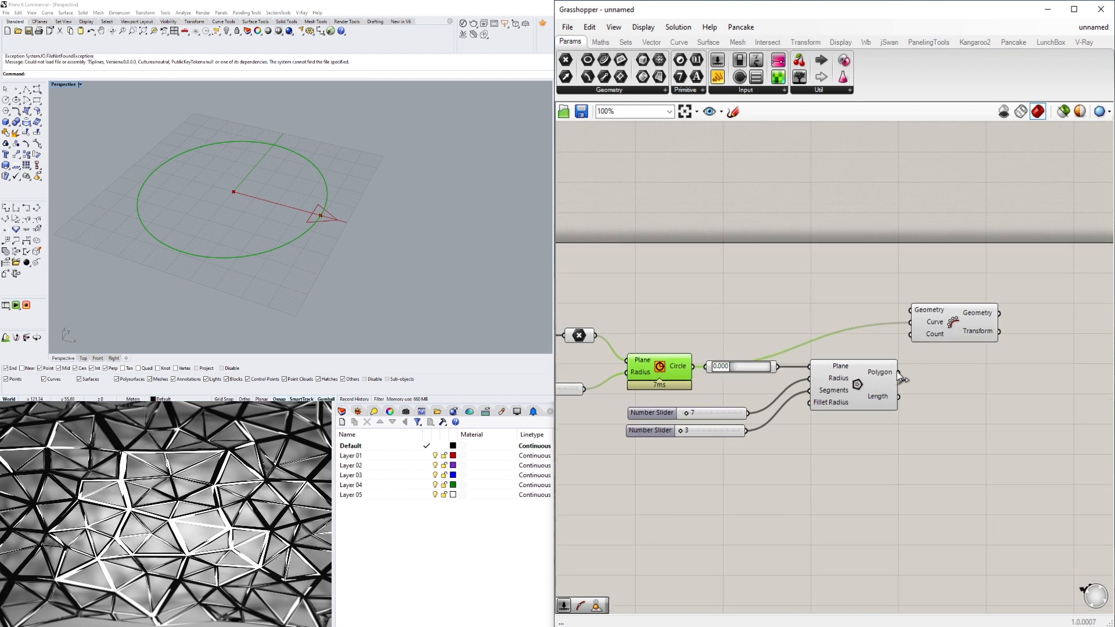
Step: Connect the Polygon output to the Curve Array's Geometry input and move the polygon inputs, Polygon and Curve Array components lower
left_click_drag(898, 372, 978, 343)
left_click_drag(864, 457, 743, 348)
left_click_drag(856, 377, 857, 404)
left_click_drag(967, 333, 975, 367)
Step: Add a number slider of 15 and connect it to the Curve Array's Count input
double_click(847, 340)
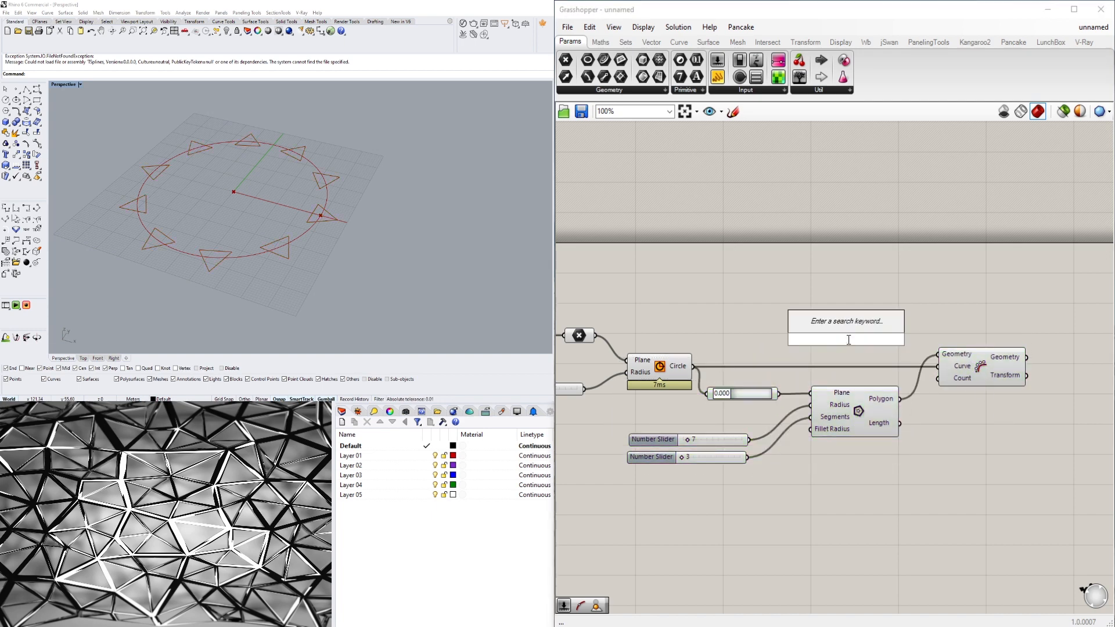
type("15")
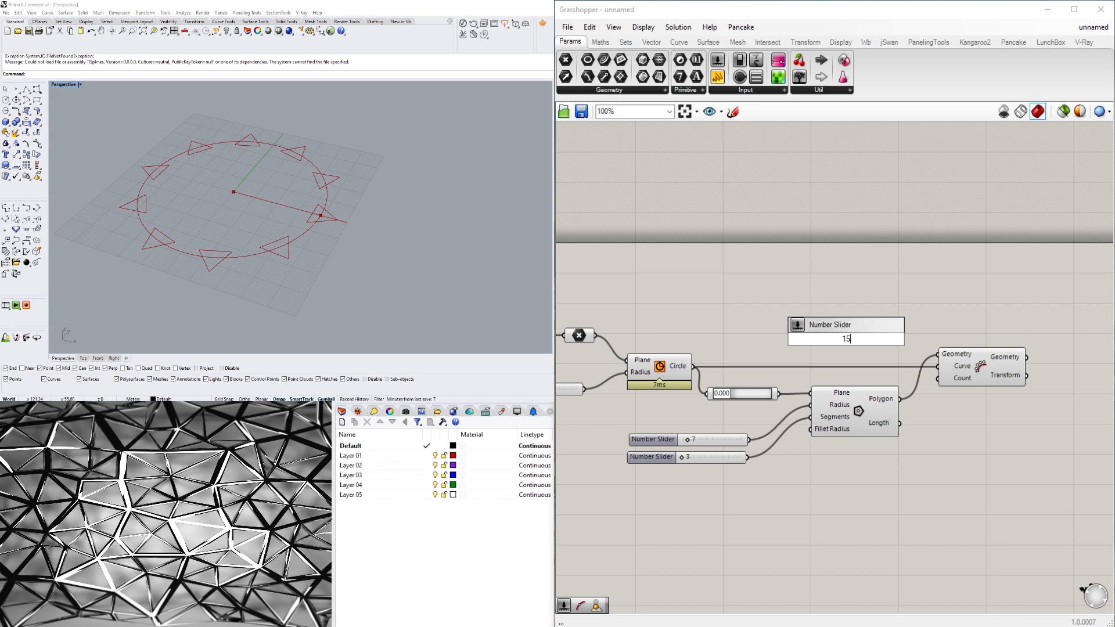
key("Return")
left_click_drag(926, 389, 938, 378)
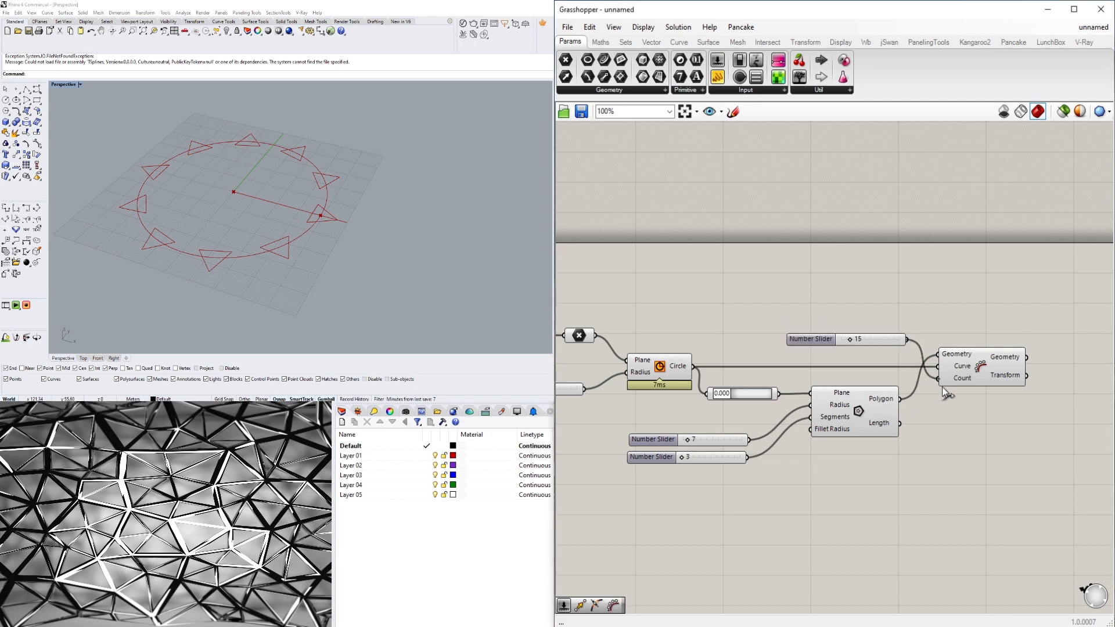
left_click(999, 372)
Step: Set the Curve Array's count slider to 31
scroll(833, 371, "up", 2)
left_click_drag(857, 331, 873, 332)
left_click(852, 498)
Step: Try a polygon radius of 13 and 4 segments, finishing with the radius at 8 and the segments at 3
scroll(827, 420, "up", 3)
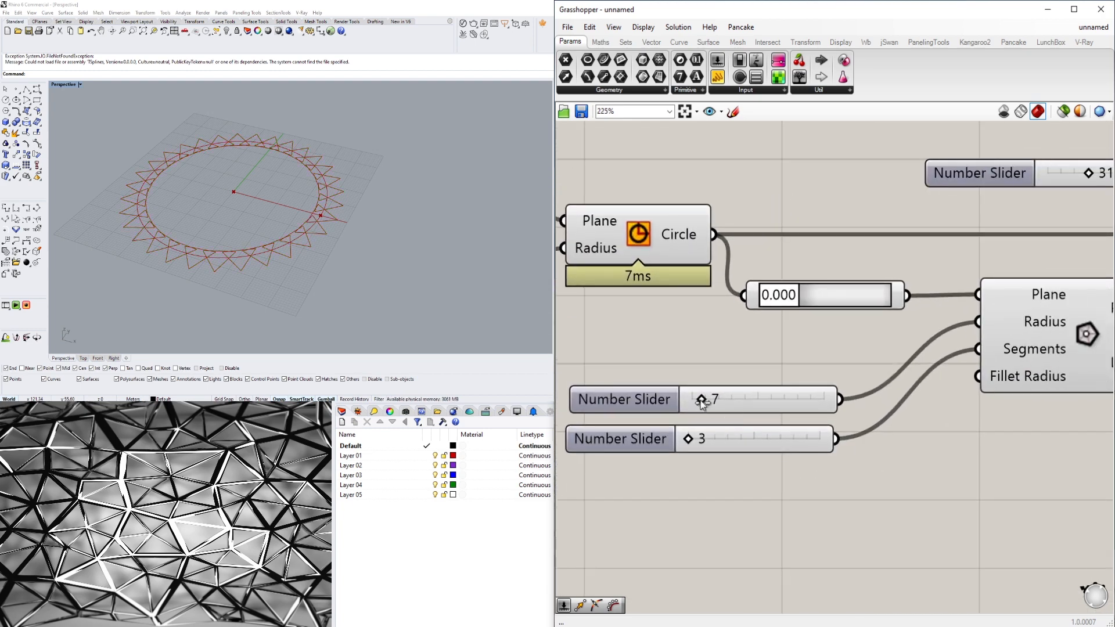
mouse_move(702, 403)
left_mouse_down()
mouse_move(723, 399)
mouse_move(709, 400)
left_mouse_up()
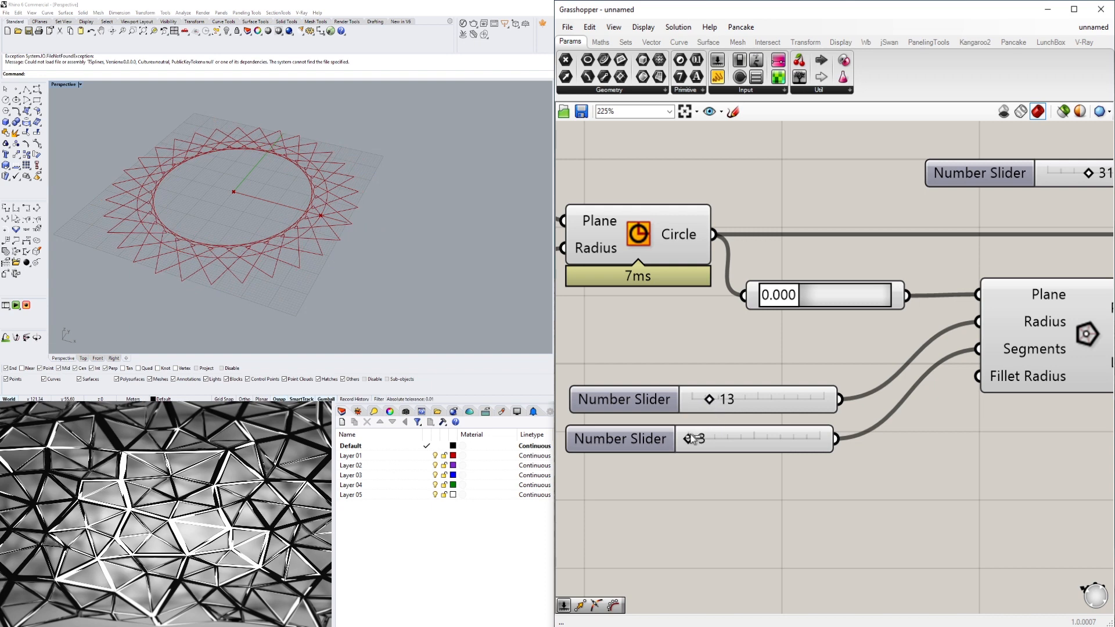
mouse_move(693, 440)
left_mouse_down()
mouse_move(755, 439)
mouse_move(713, 440)
left_mouse_up()
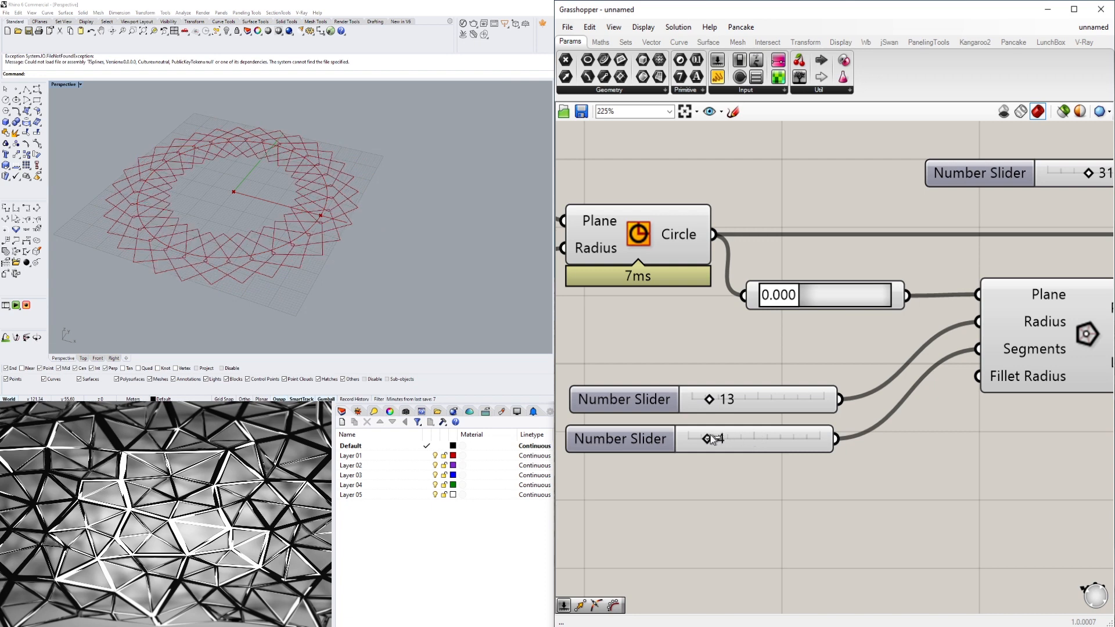
mouse_move(709, 400)
left_mouse_down()
mouse_move(705, 439)
mouse_move(695, 440)
mouse_move(704, 408)
mouse_move(741, 401)
mouse_move(705, 402)
mouse_move(718, 401)
left_mouse_up()
scroll(902, 401, "down", 1)
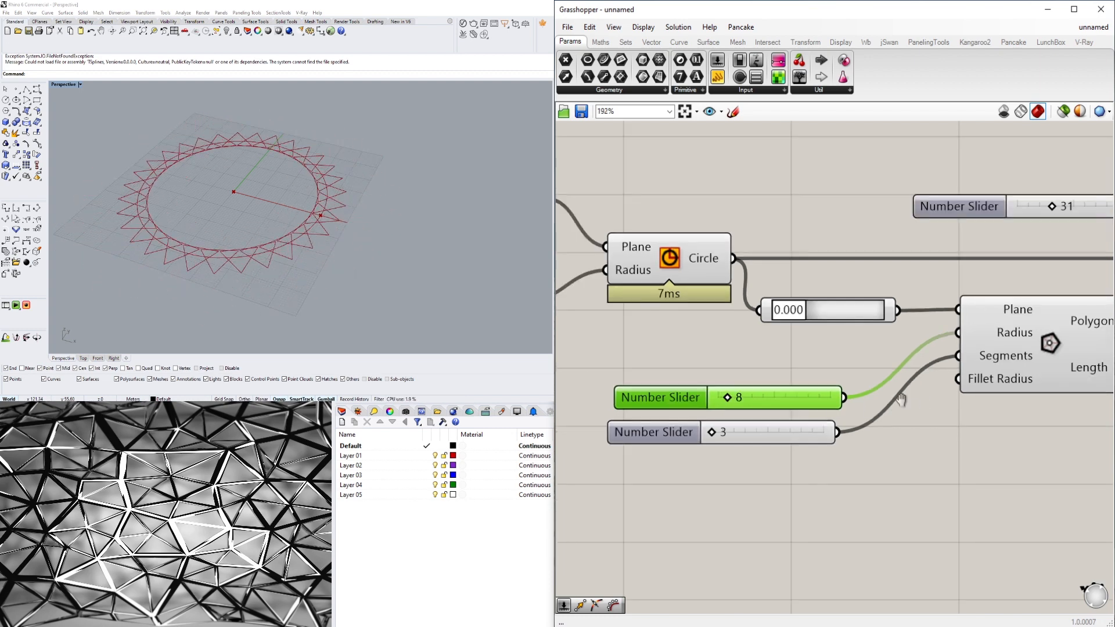
Step: Add a number slider of 5, connect it to the Polygon's Fillet Radius input and place it below the segments slider
right_click_drag(901, 401, 999, 345)
double_click(716, 441)
type("5")
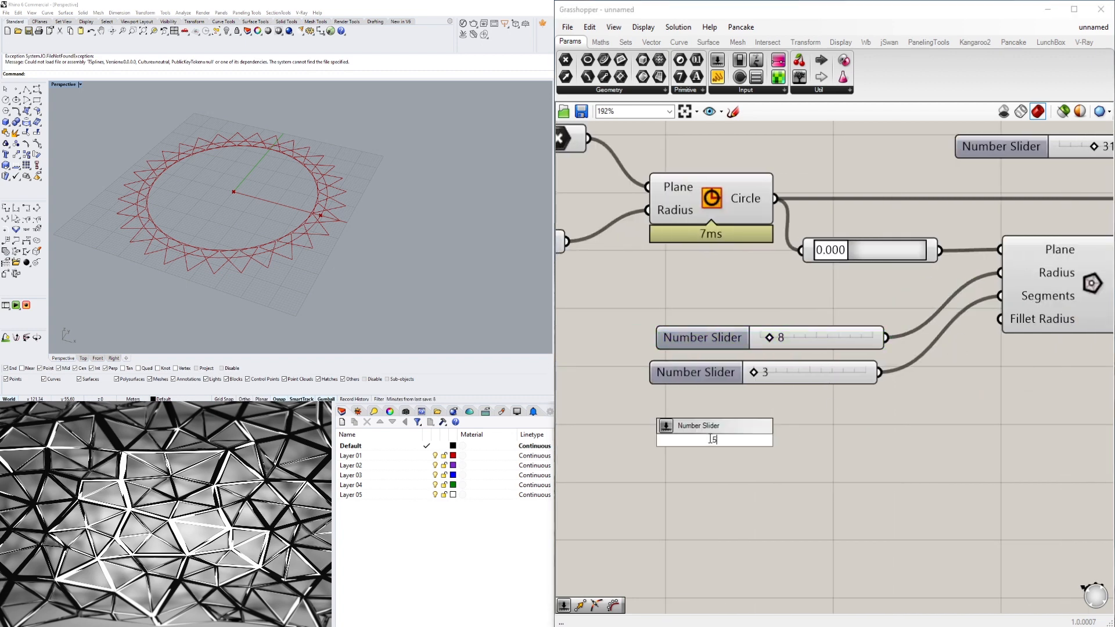
key("Return")
left_click_drag(830, 439, 1001, 321)
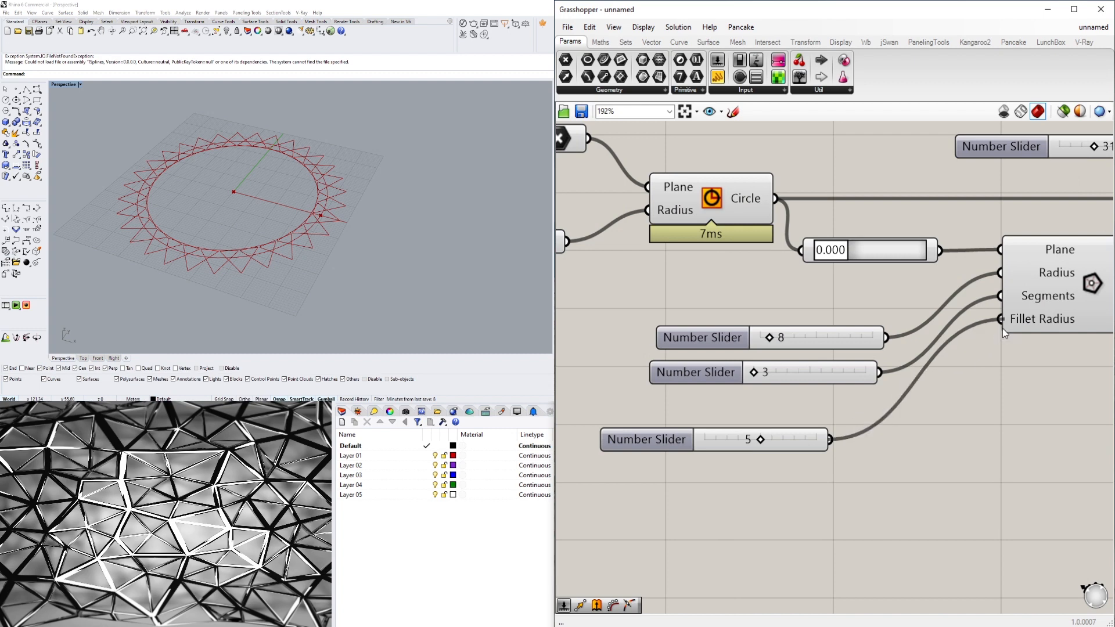
left_click_drag(670, 447, 738, 424)
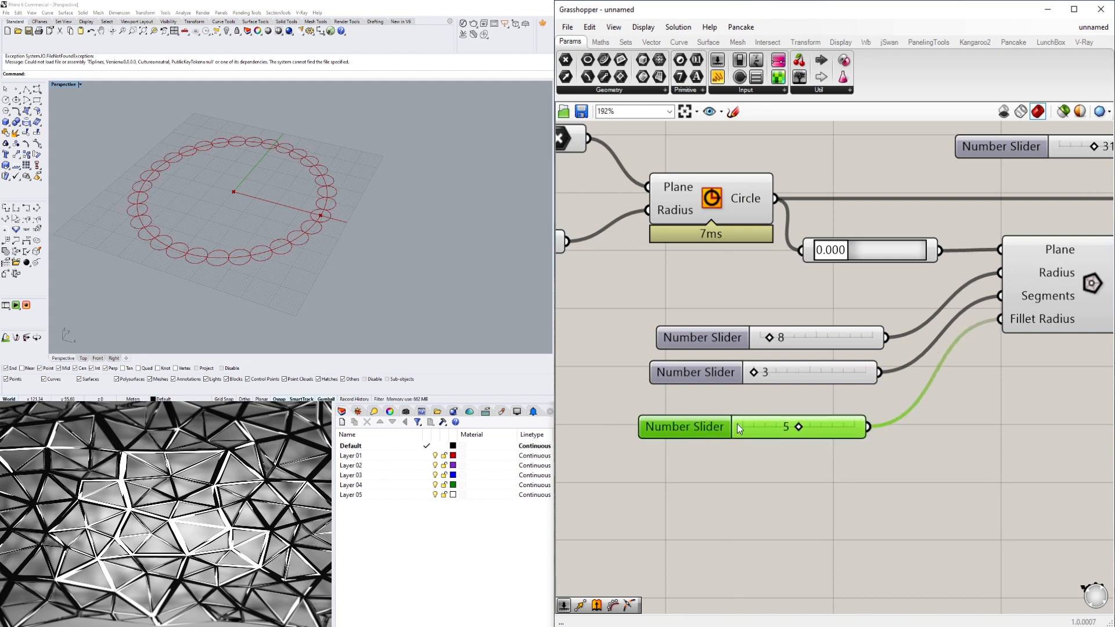
Step: Switch the fillet radius slider to real-number rounding with 3 digits and set it to 1.485
double_click(702, 427)
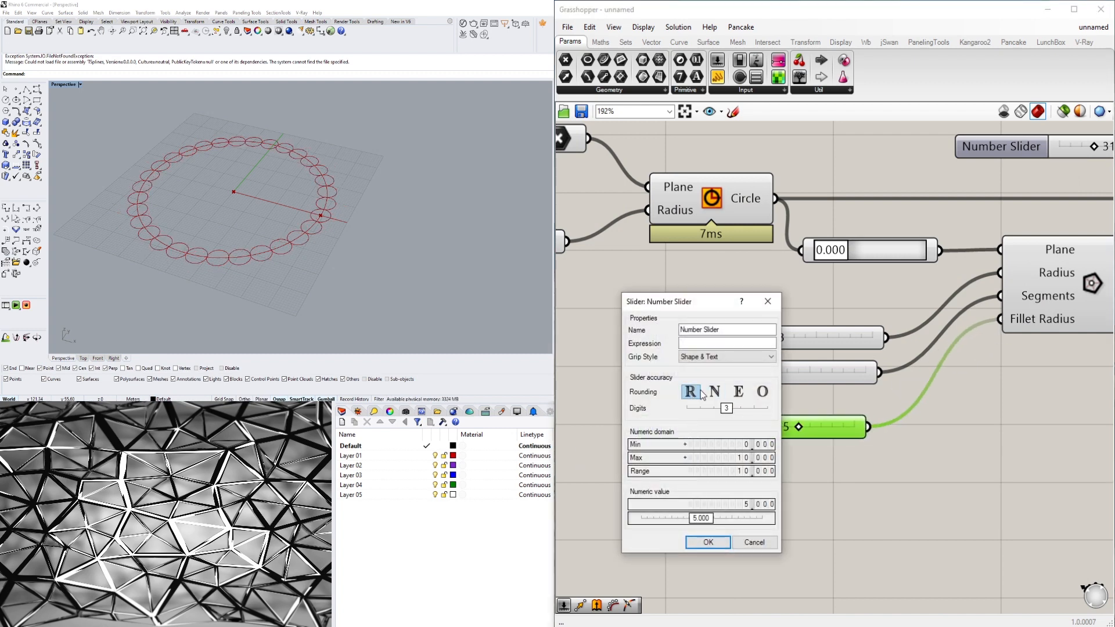
left_click(708, 542)
scroll(756, 424, "up", 4)
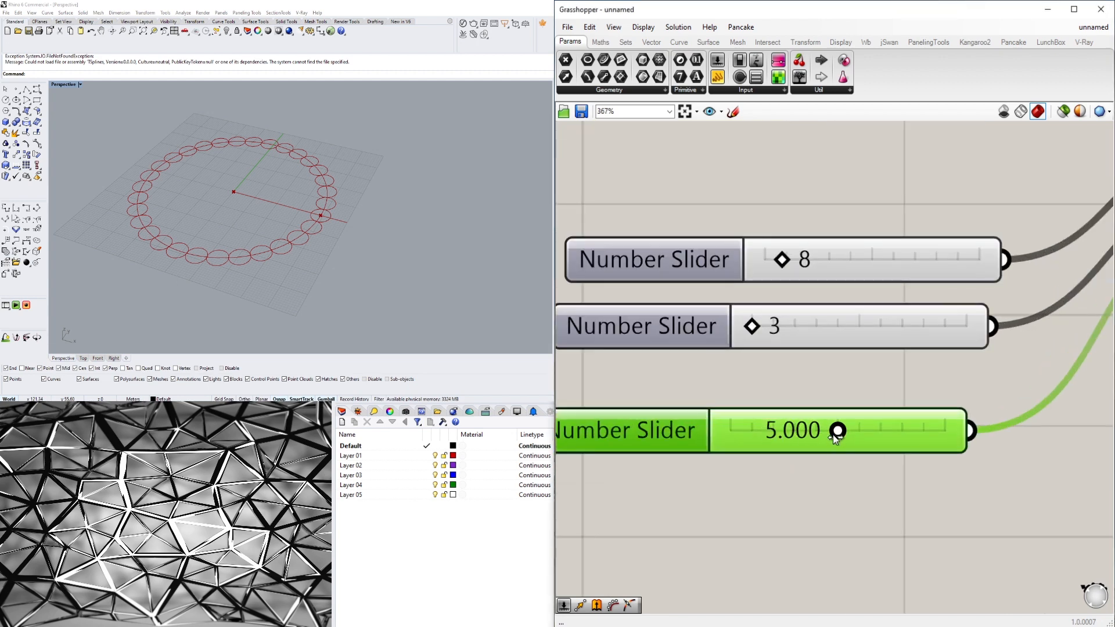
left_click_drag(836, 429, 762, 436)
left_click(761, 512)
Step: Highlight the Polygon and Curve Array components in turn to examine the filleted polygons arrayed around the circle
scroll(817, 467, "down", 7)
right_click_drag(970, 451, 823, 443)
left_click(860, 378)
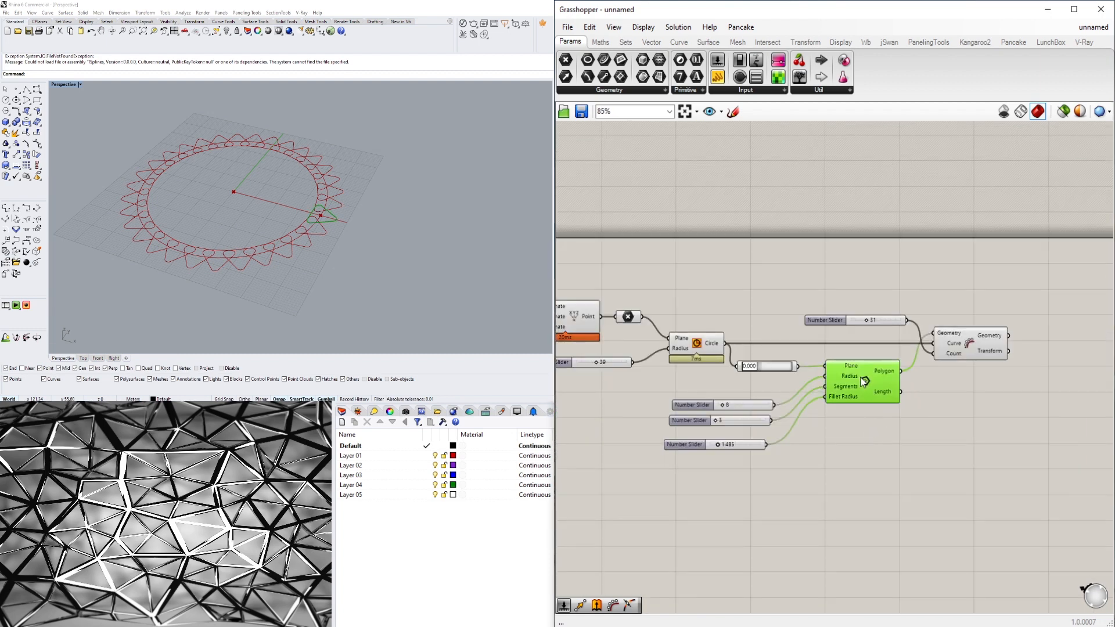
left_click(927, 366)
left_click(969, 343)
left_click(1039, 444)
right_click_drag(1043, 447, 999, 419)
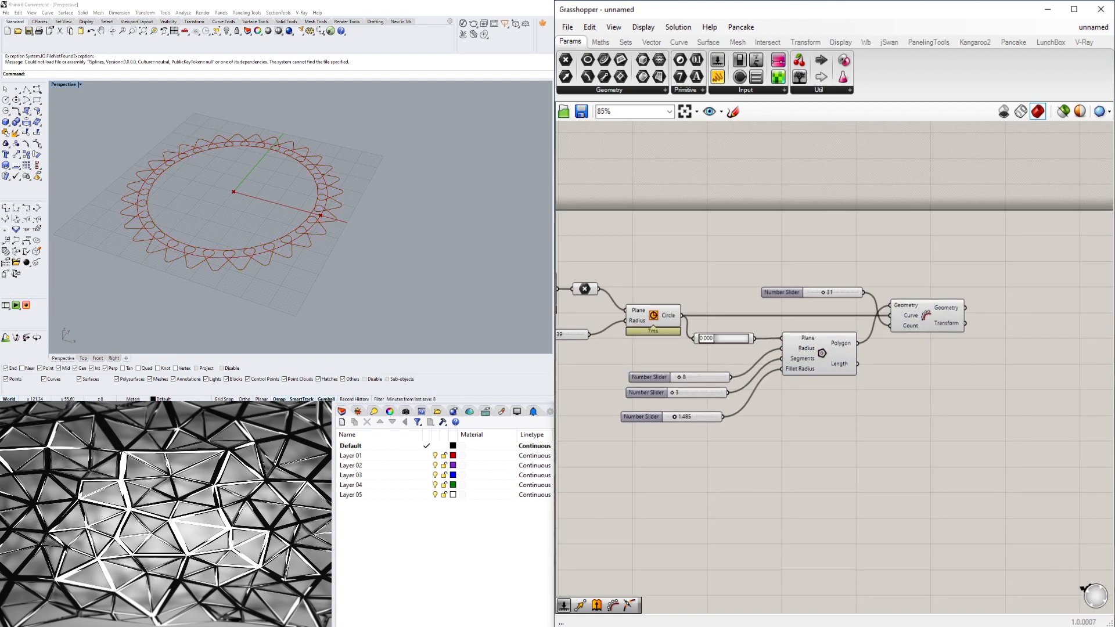
Step: Move the Curve Array component together with its count slider further up, clear of the Polygon component
left_click(925, 318)
left_click_drag(1005, 332, 883, 271)
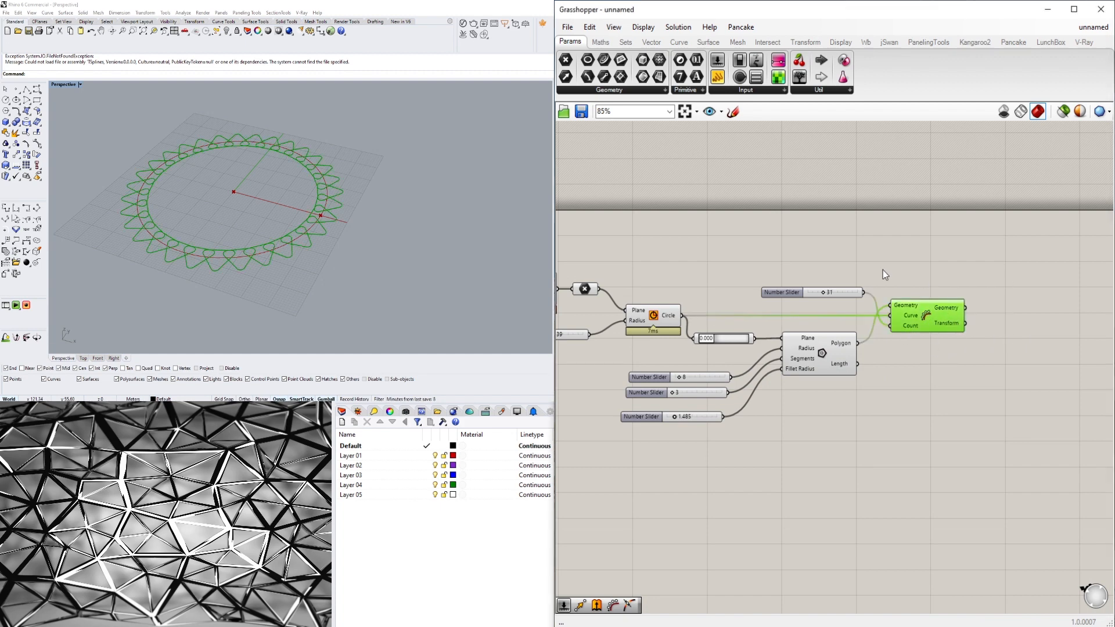
left_click(795, 294, "shift")
left_click_drag(925, 310, 970, 245)
left_click(951, 357)
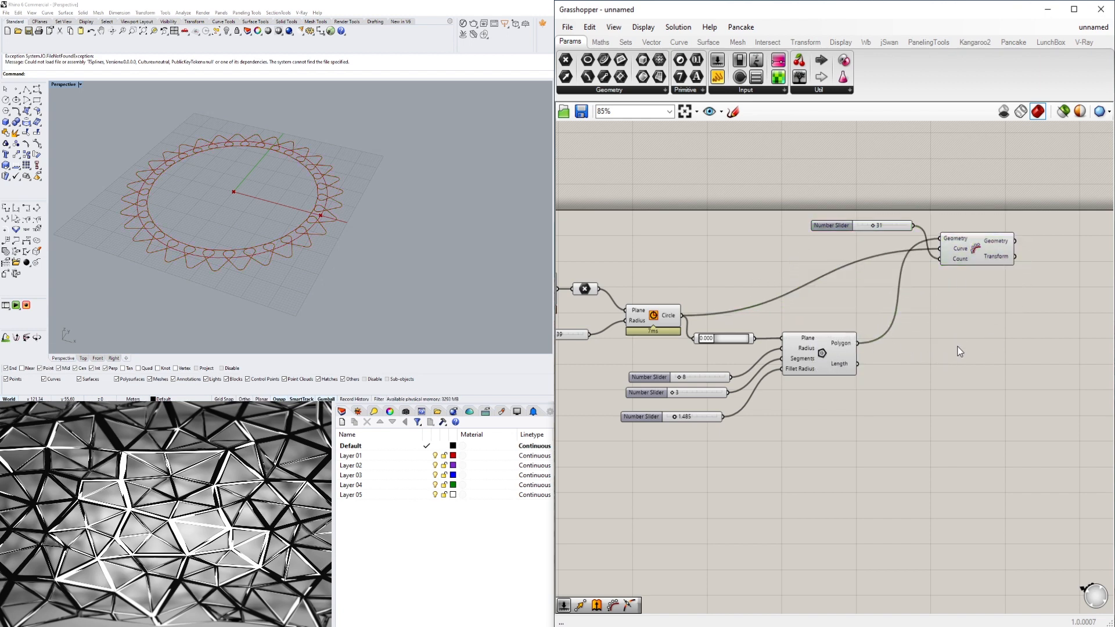
Step: Add a Series component and place it below and to the right of Curve Array
double_click(992, 329)
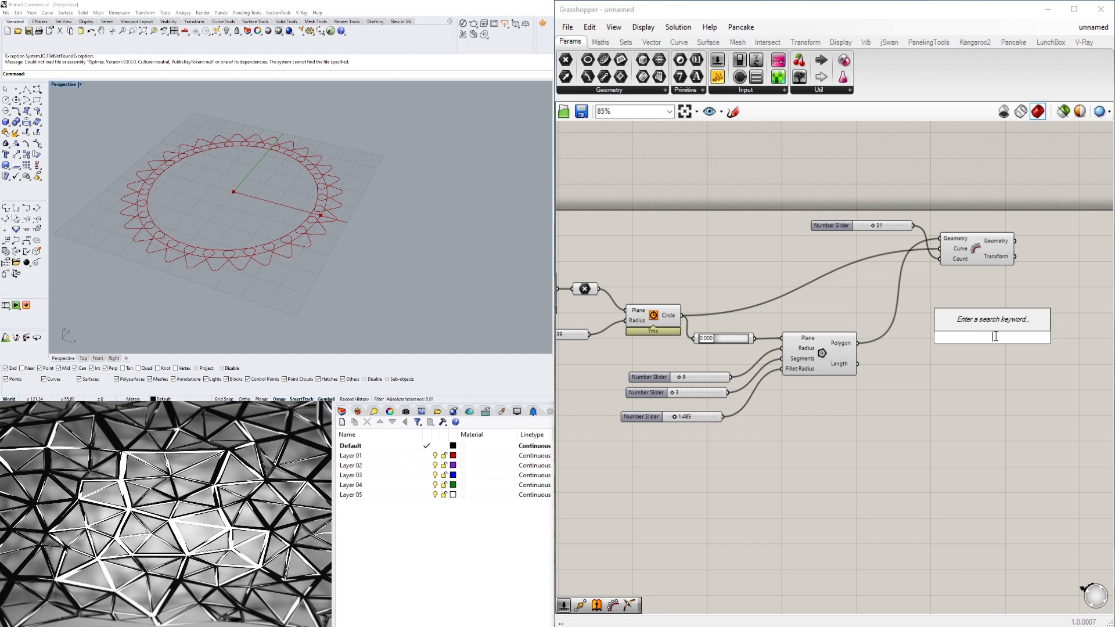
type("SER")
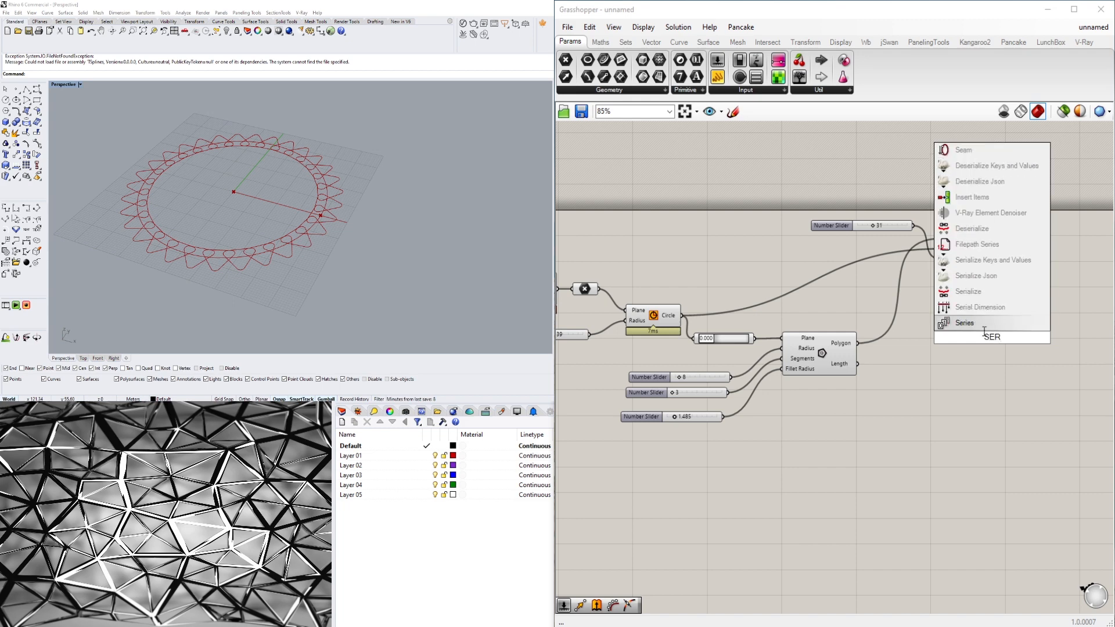
key("Return")
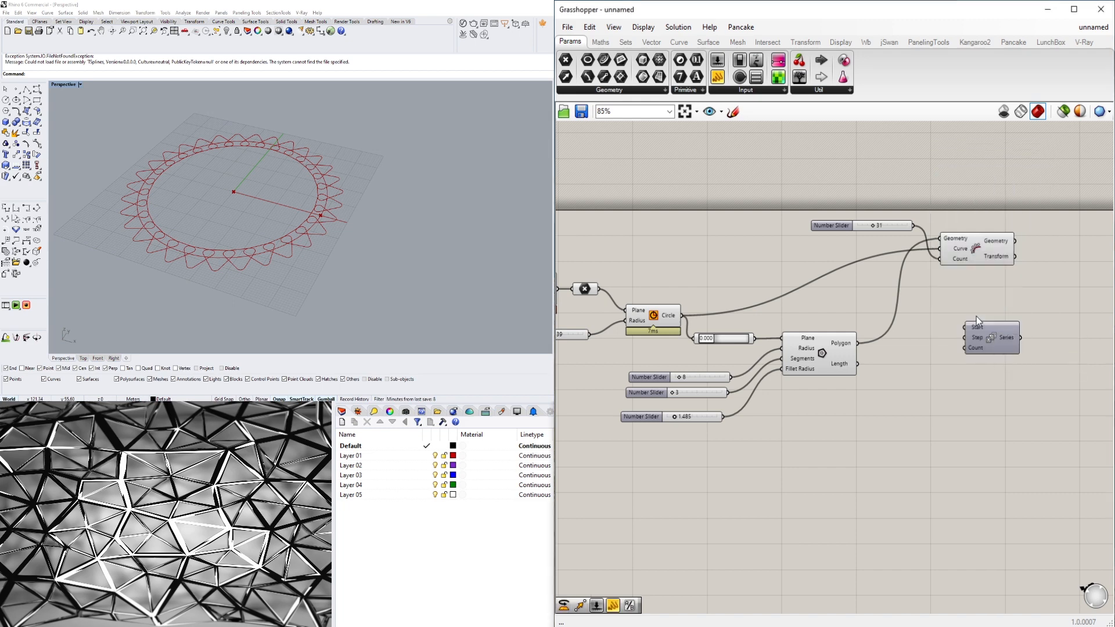
left_click_drag(1009, 323, 1016, 323)
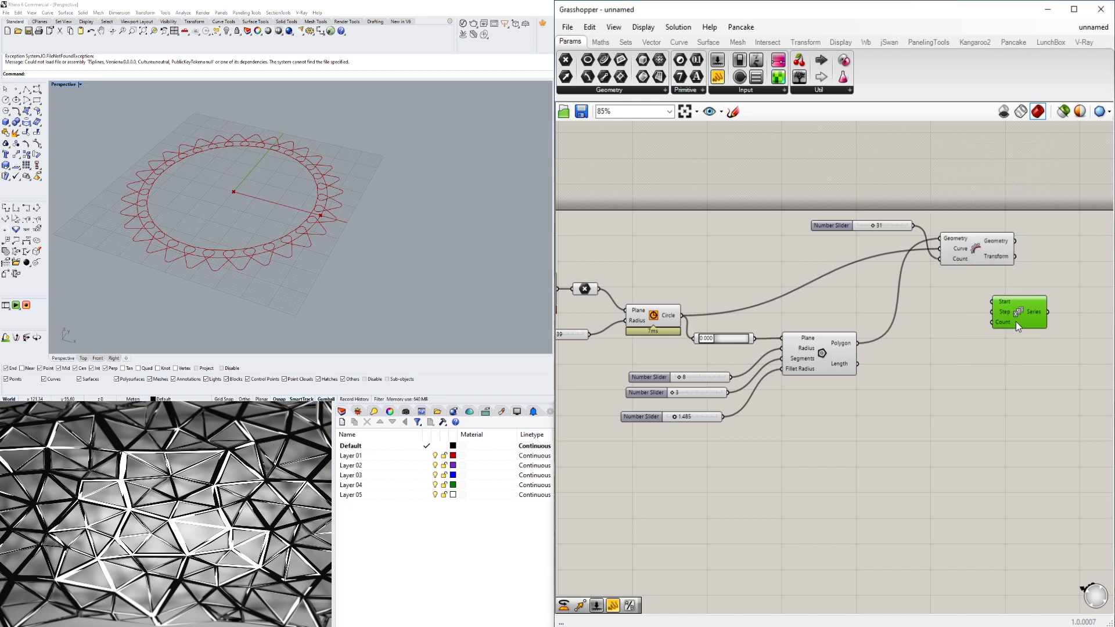
left_click(842, 378)
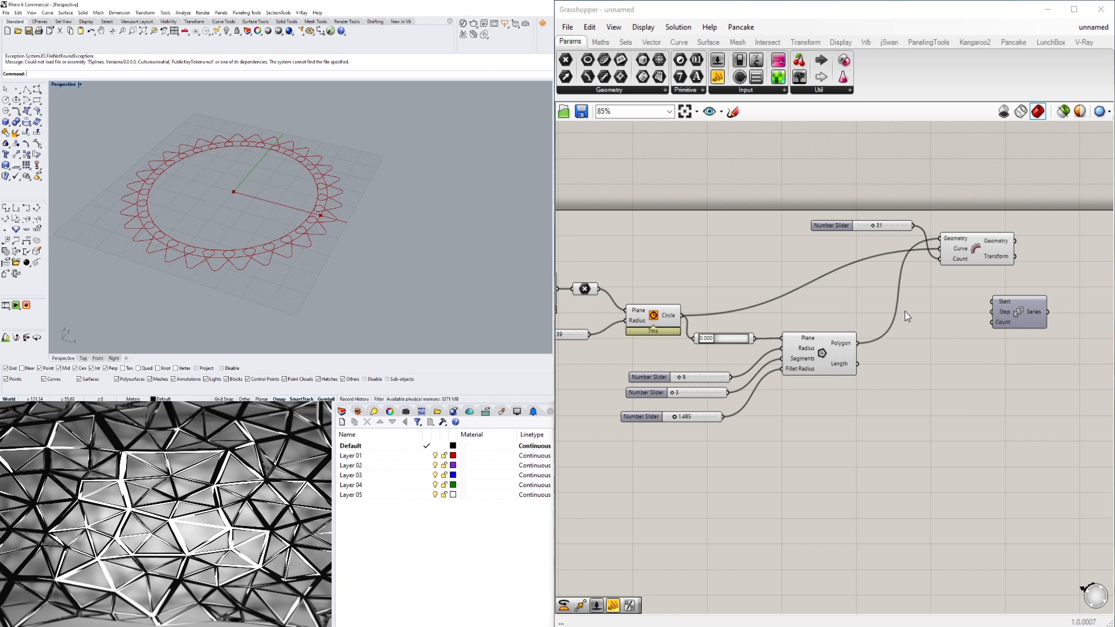
right_click_drag(1027, 336, 905, 323)
left_click_drag(905, 322, 976, 331)
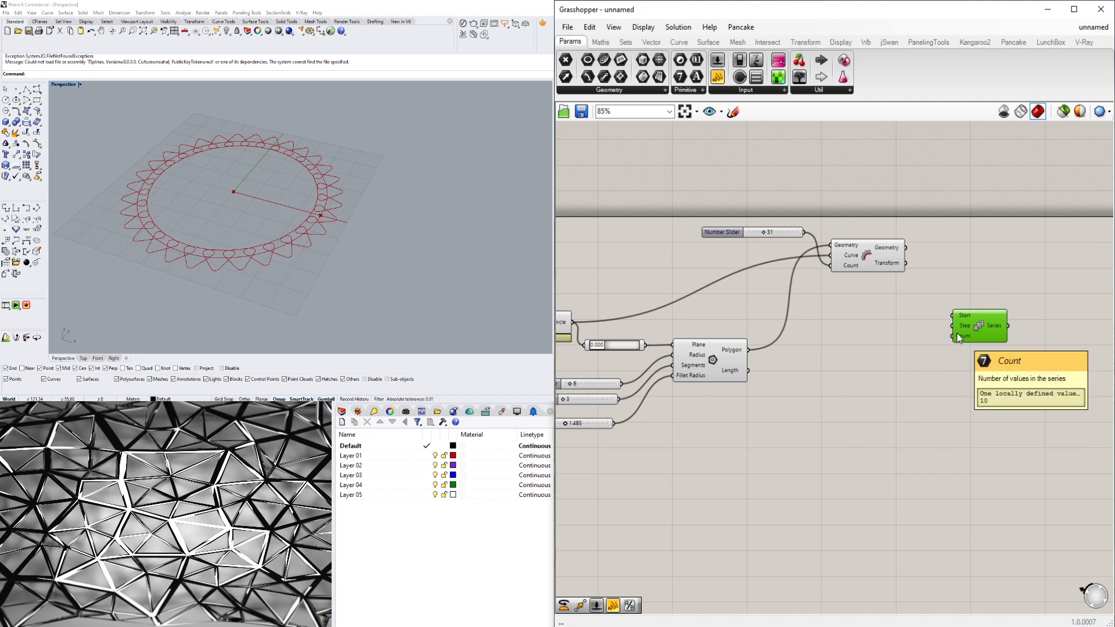
Step: Add a panel containing 360 between the Polygon and Series components and shrink it to fit its content
double_click(879, 329)
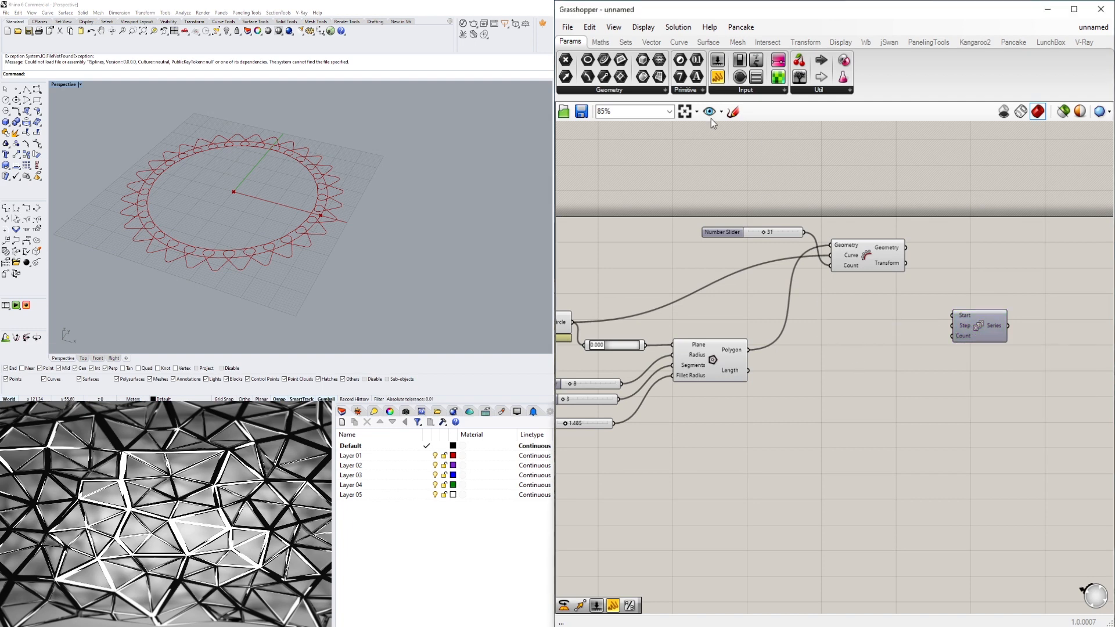
left_click(718, 78)
left_click(860, 331)
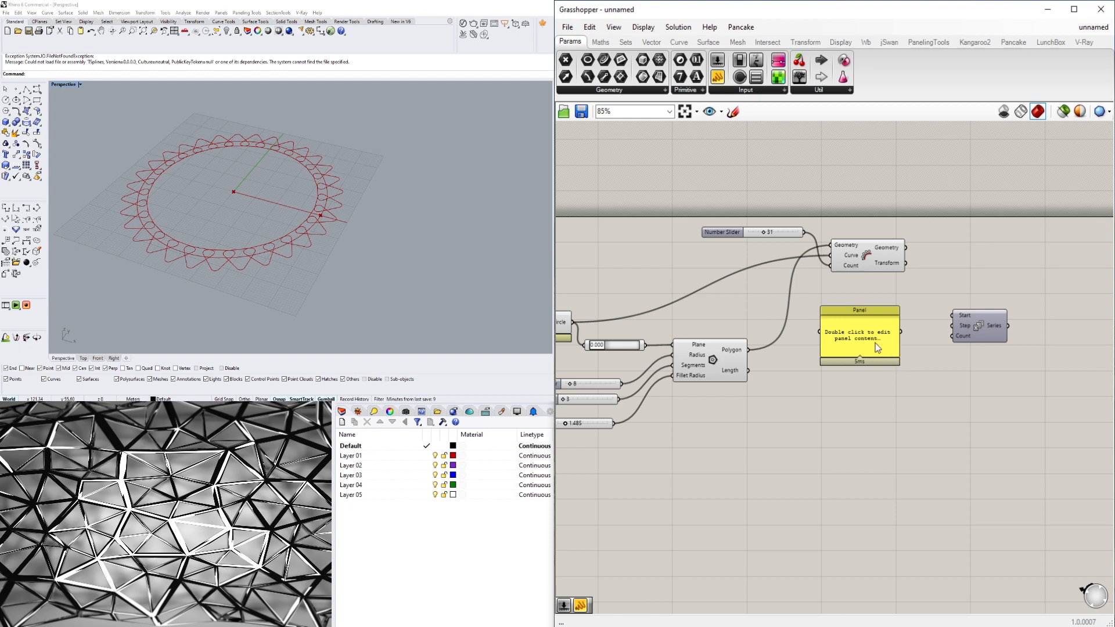
double_click(878, 347)
type("360")
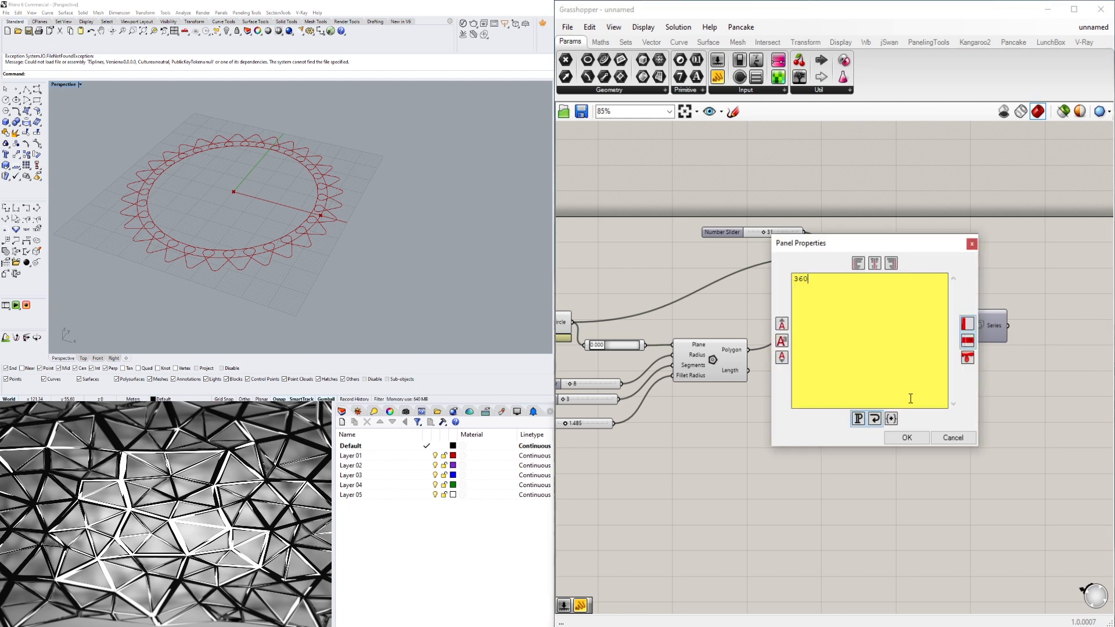
left_click(907, 438)
scroll(900, 365, "up", 2)
left_click_drag(904, 362, 830, 320)
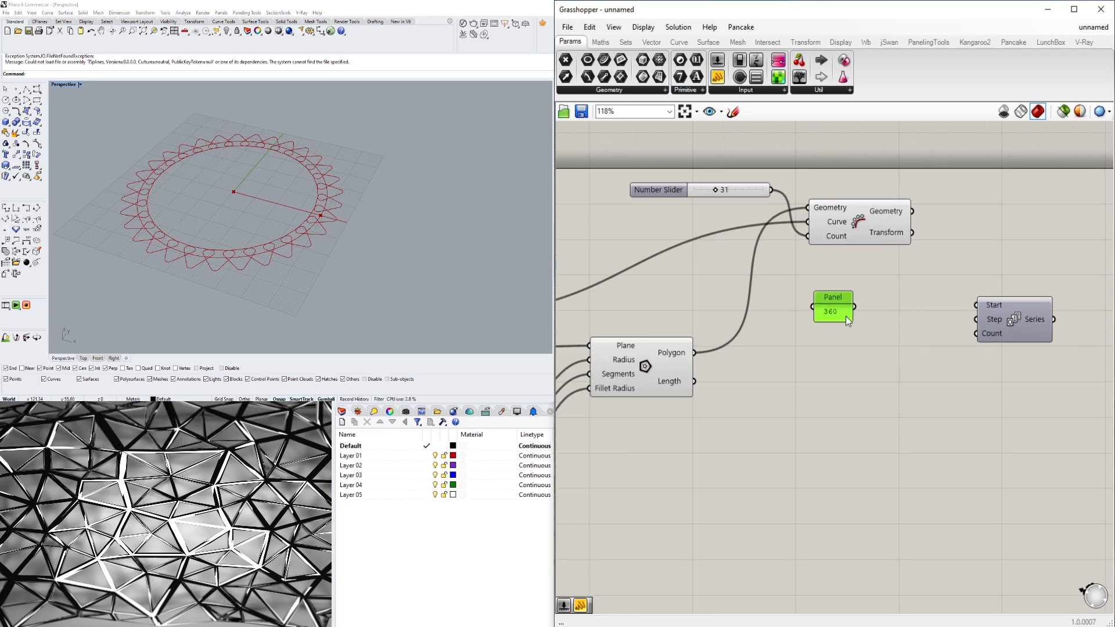
Step: Add a Division component between the 360 panel and Series, and a number slider of 15 below the panel
double_click(900, 343)
type("division")
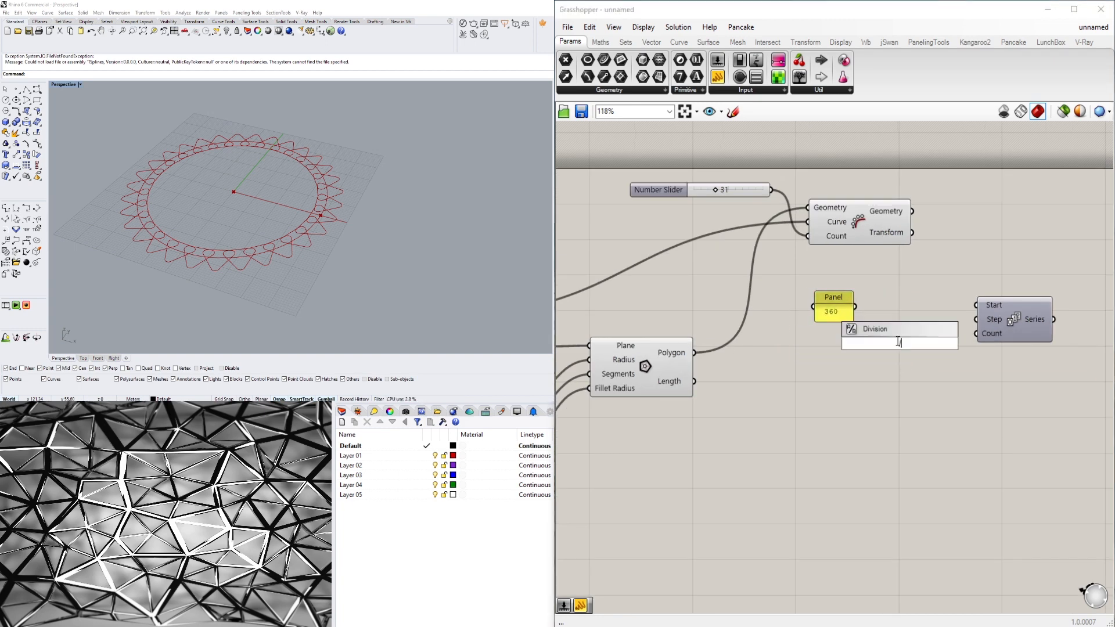
key("Return")
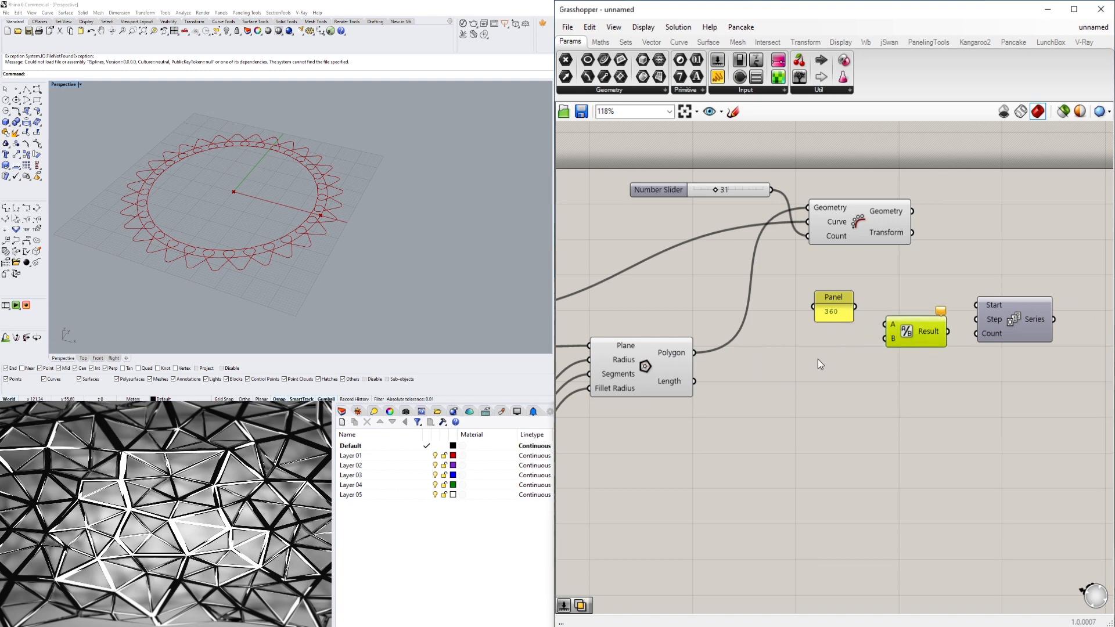
double_click(802, 346)
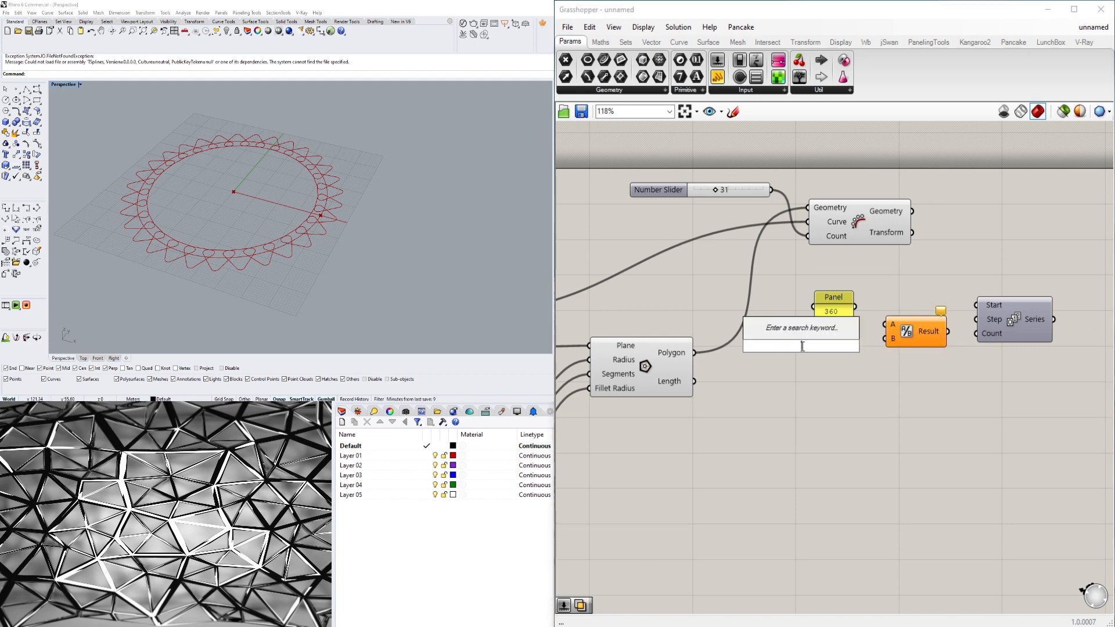
type("15")
key("Return")
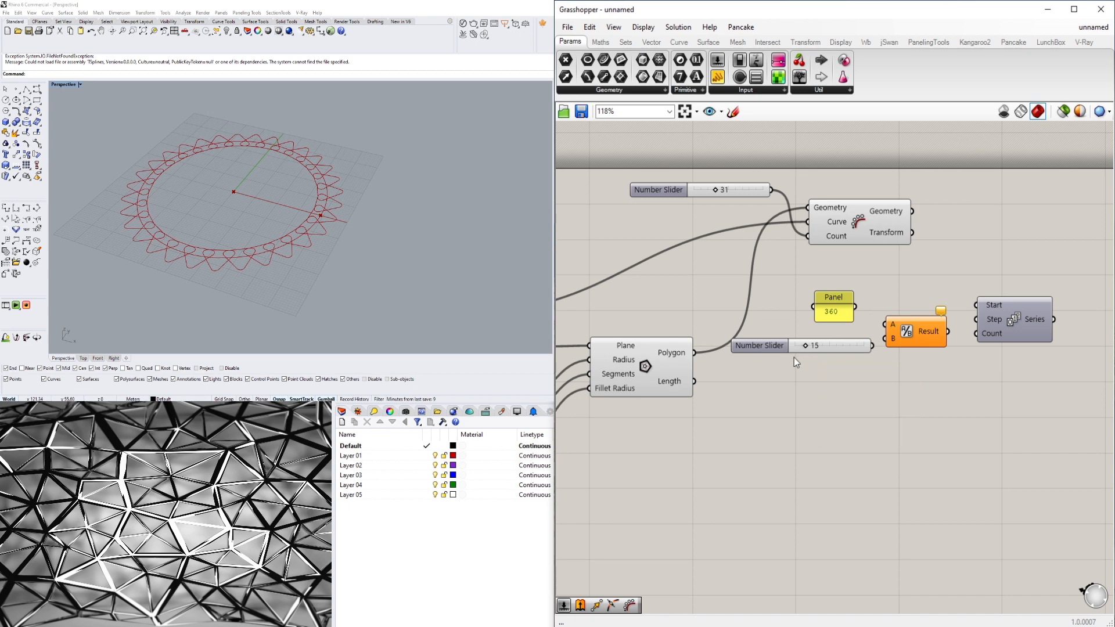
Step: Shift Series and Division away from the slider and connect the 360 panel to Division's A input
left_click_drag(1027, 329, 1076, 328)
left_click_drag(928, 334, 949, 326)
left_click_drag(855, 308, 908, 319)
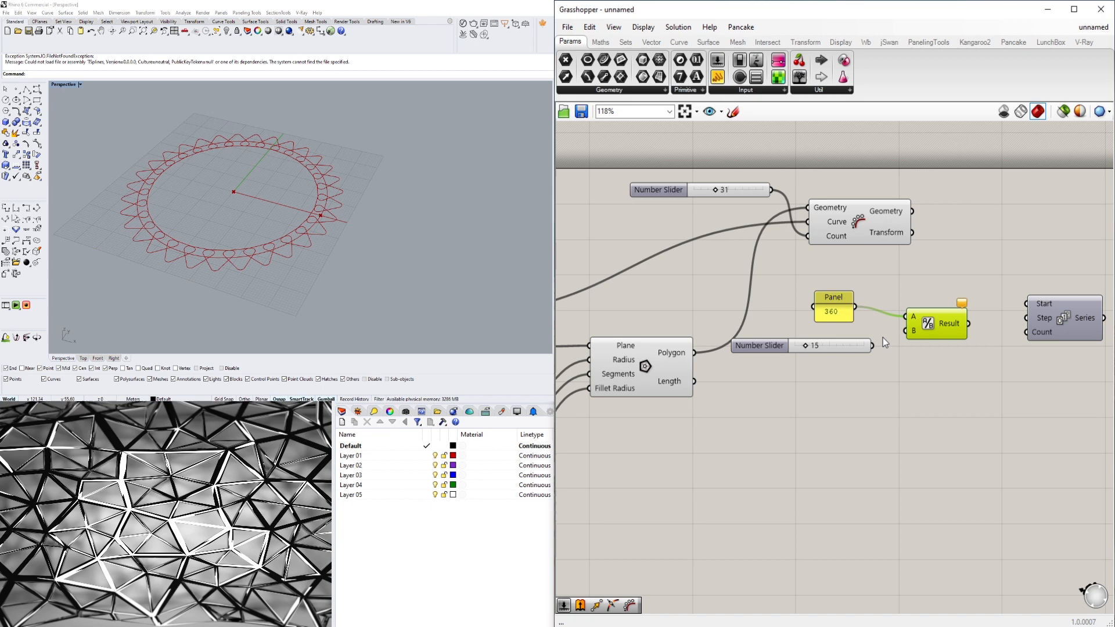